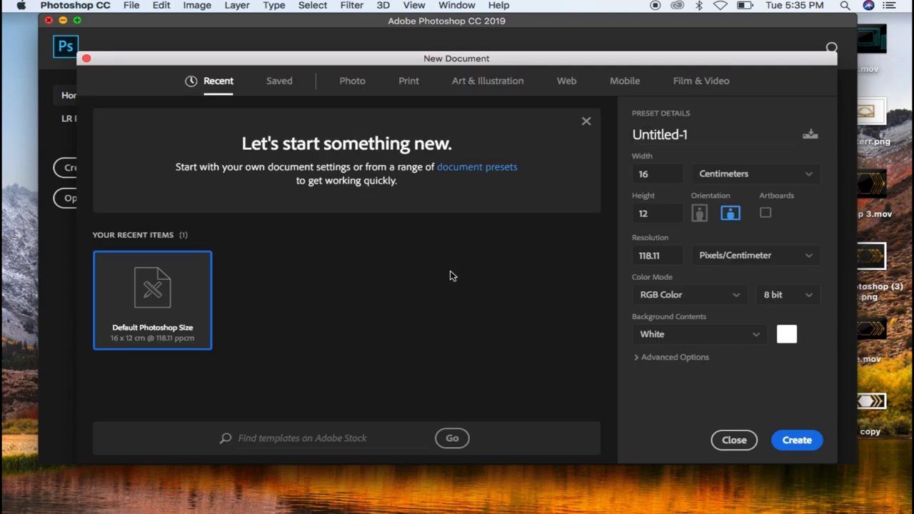
- Create a new 96 x 96 pixel document at 72 pixels/inch from the Film & Video presets
click(703, 81)
double_click(670, 175)
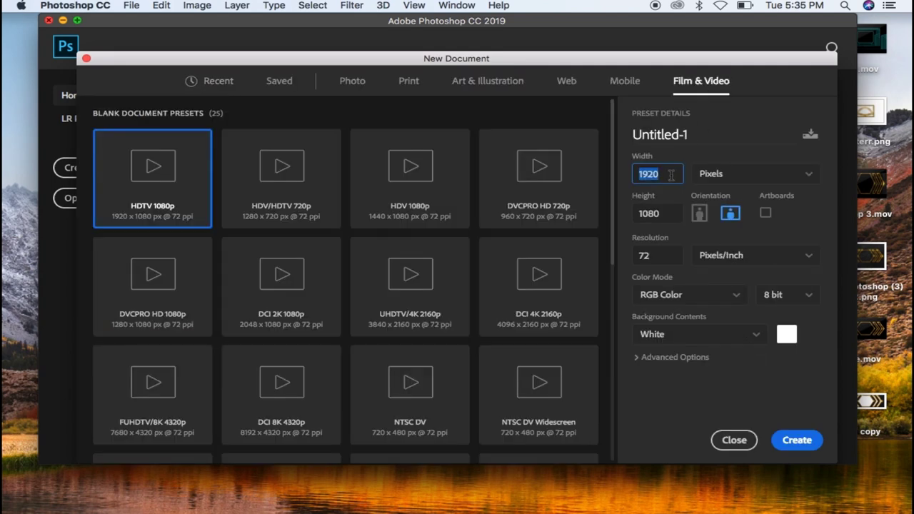
text(9)
key(Tab)
text(9)
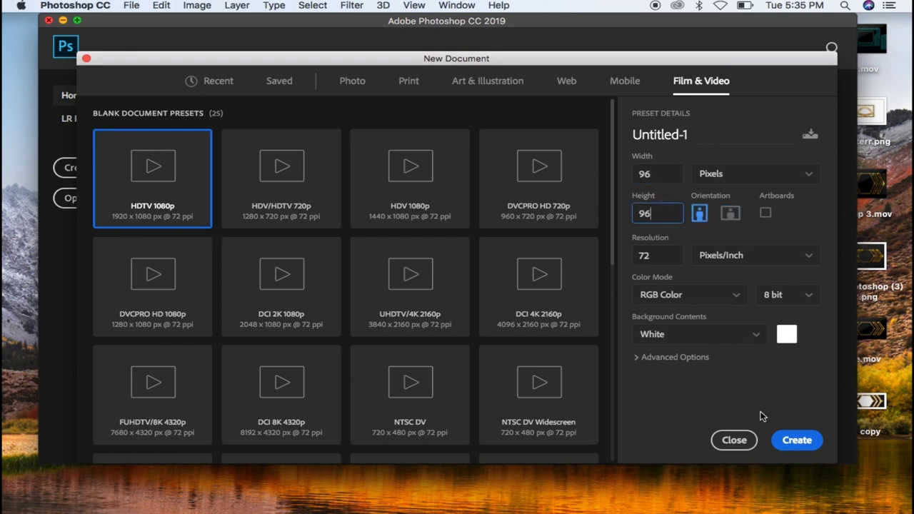
click(796, 440)
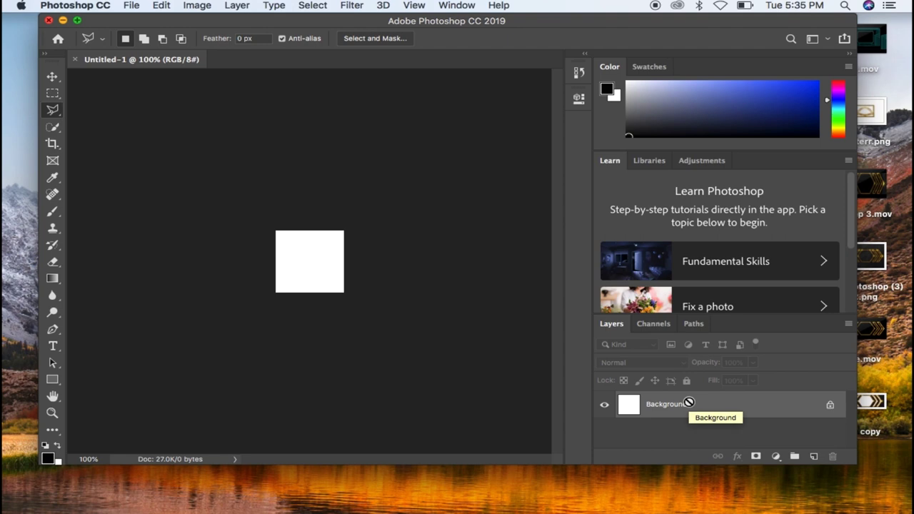
- Duplicate the Background layer and give the copy a black 1 px inside stroke
key(super+j)
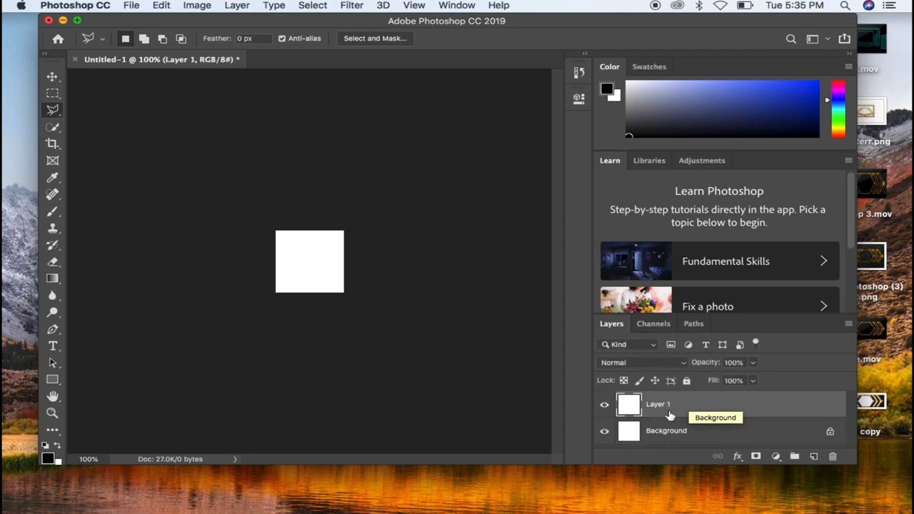
right_click(668, 415)
click(686, 416)
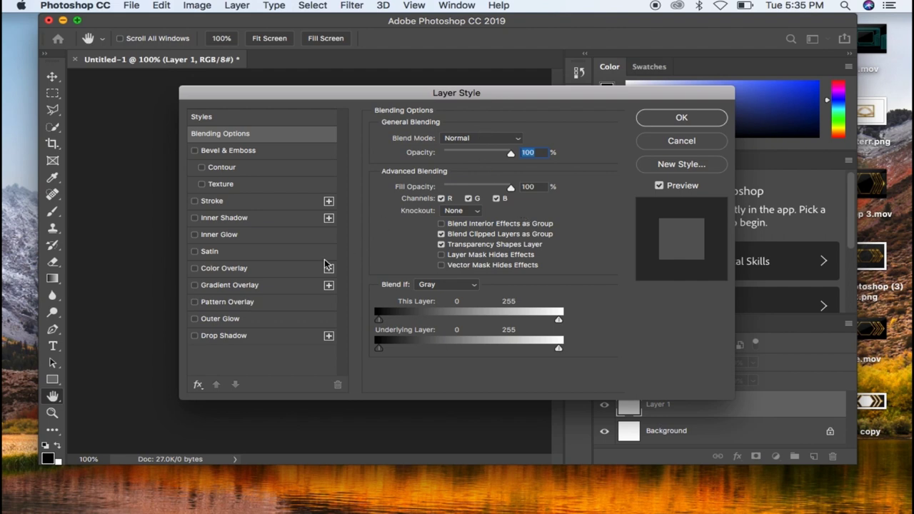
click(281, 202)
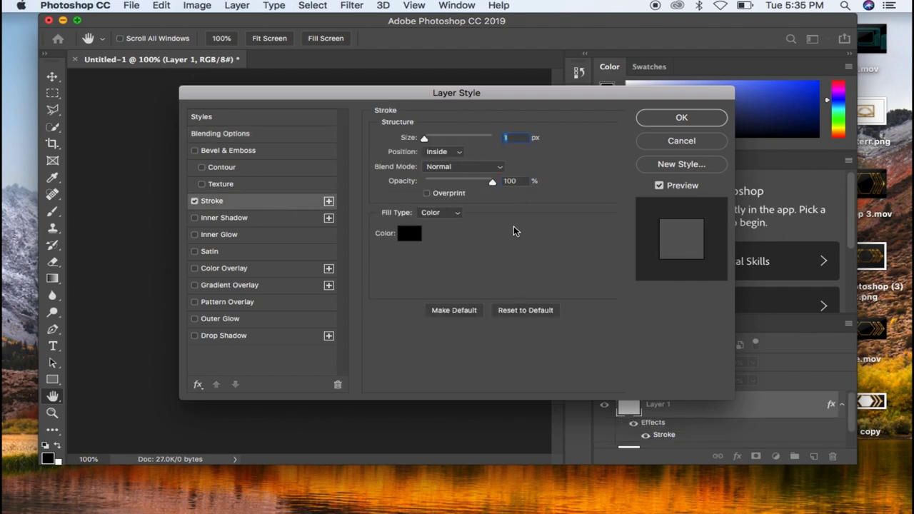
click(683, 117)
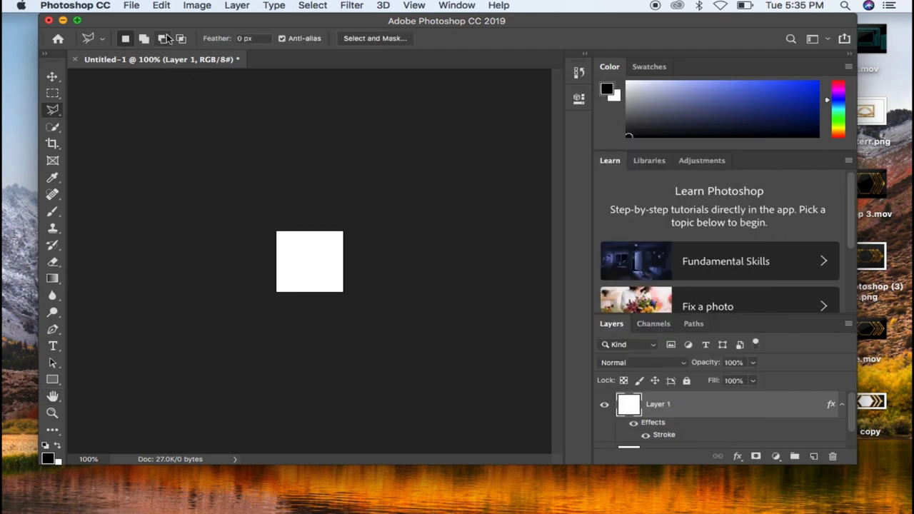
- Define the outlined square as a pattern with the suggested name and close the document without saving
click(196, 9)
mouse_move(161, 5)
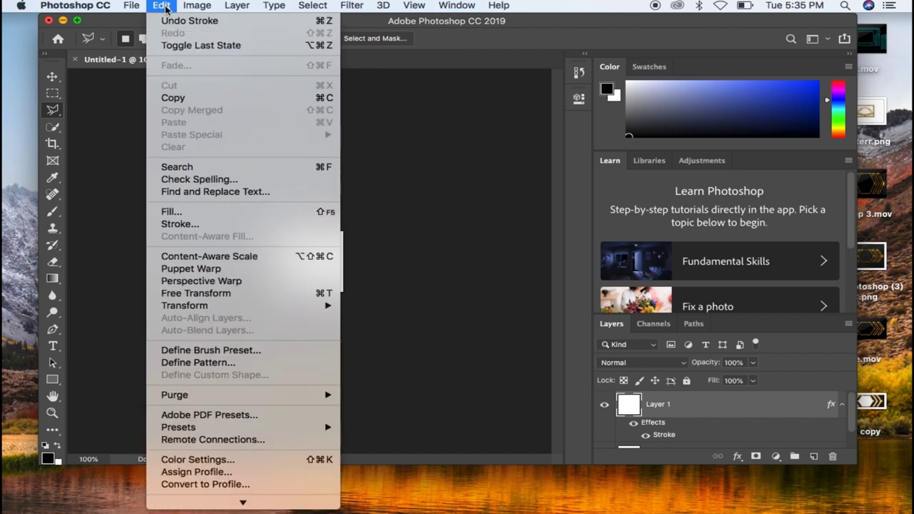
click(199, 362)
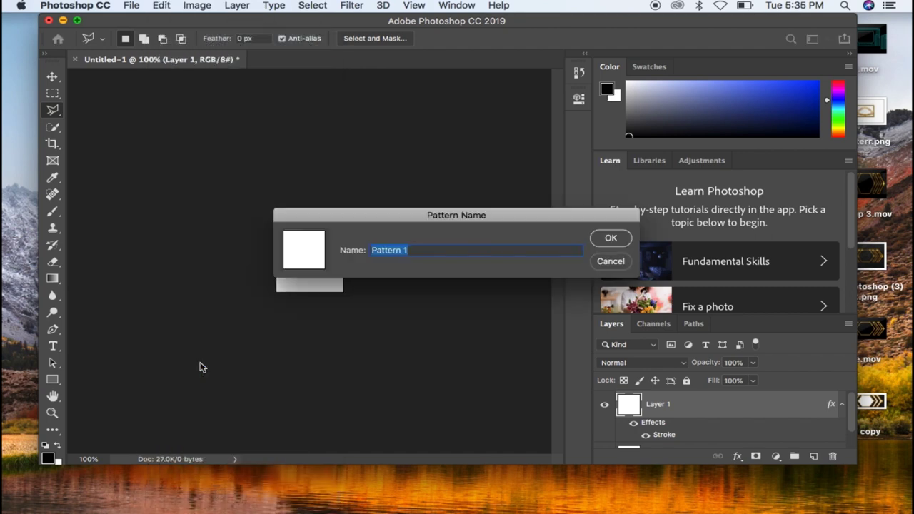
click(609, 239)
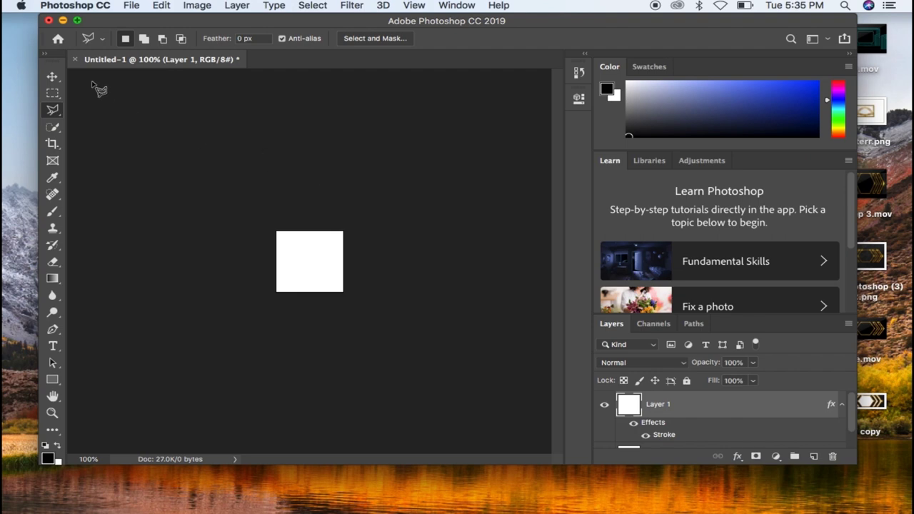
click(74, 60)
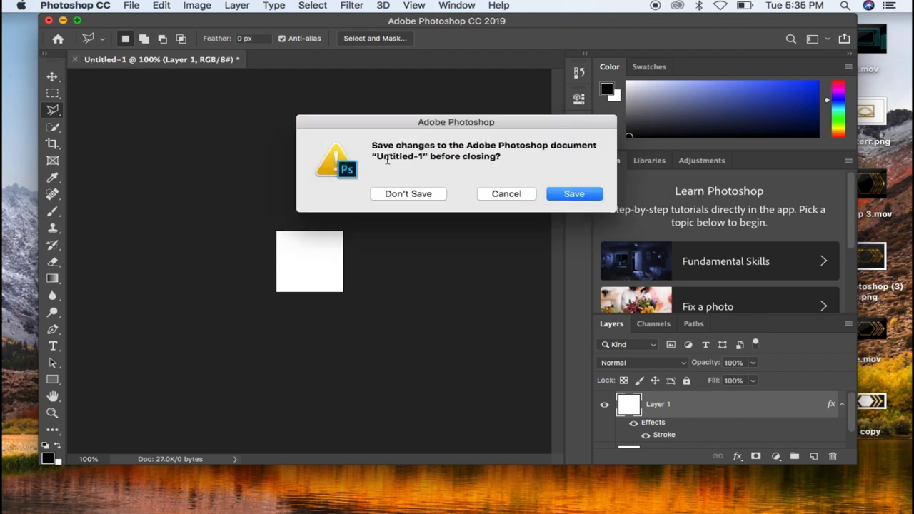
click(404, 193)
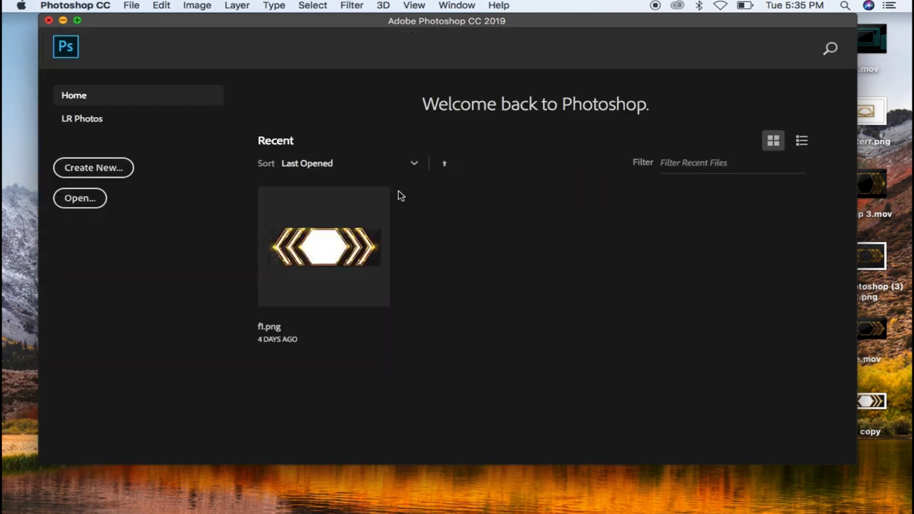
- Create a new 960 x 384 pixel document at 72 pixels/inch from the Film & Video presets
click(112, 170)
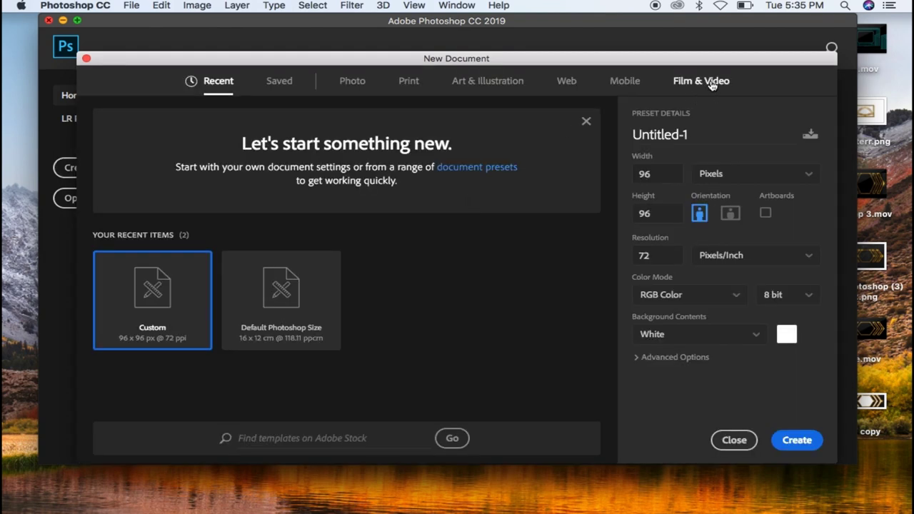
click(712, 85)
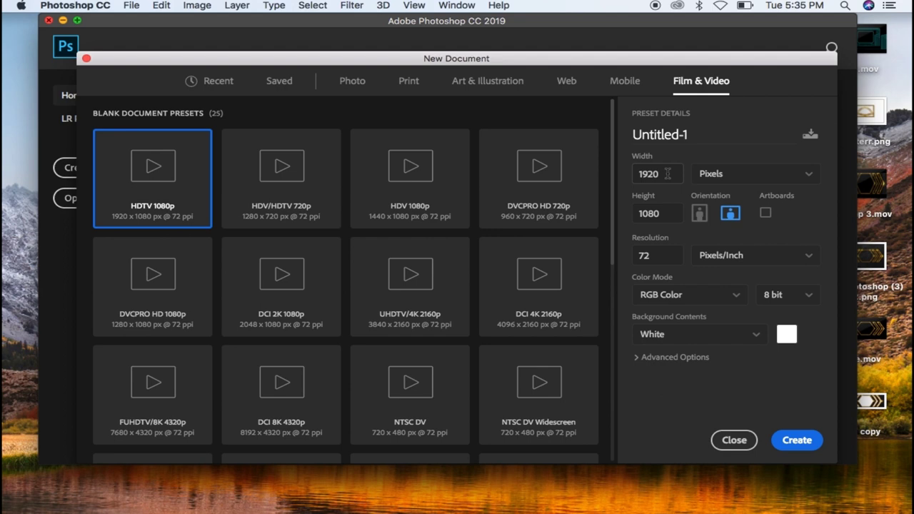
double_click(669, 207)
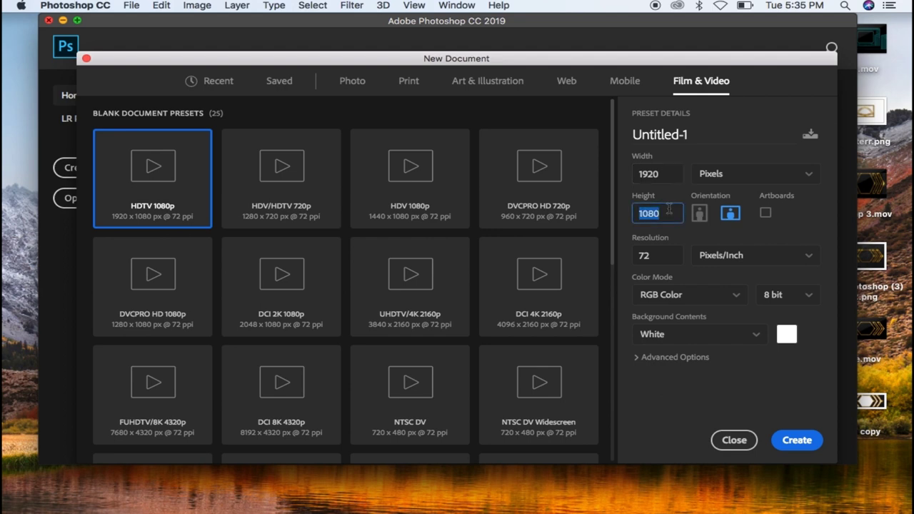
double_click(669, 173)
text(9)
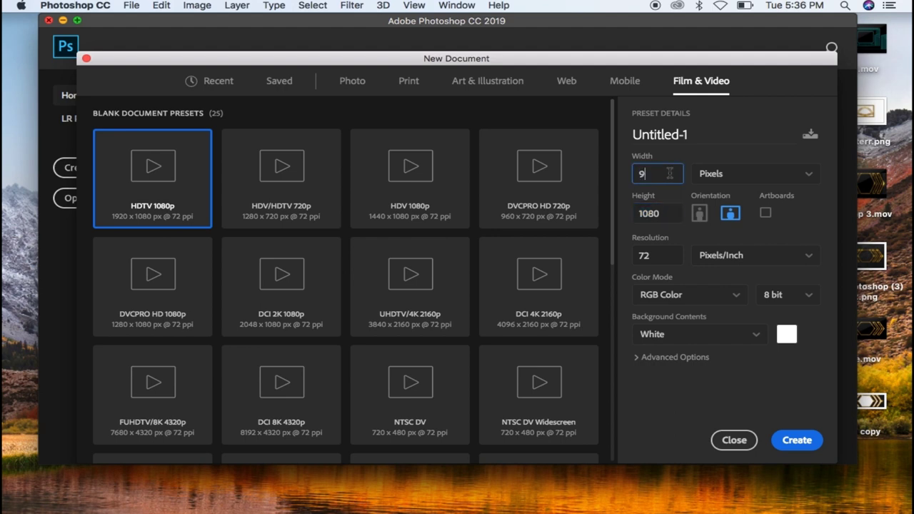
double_click(666, 212)
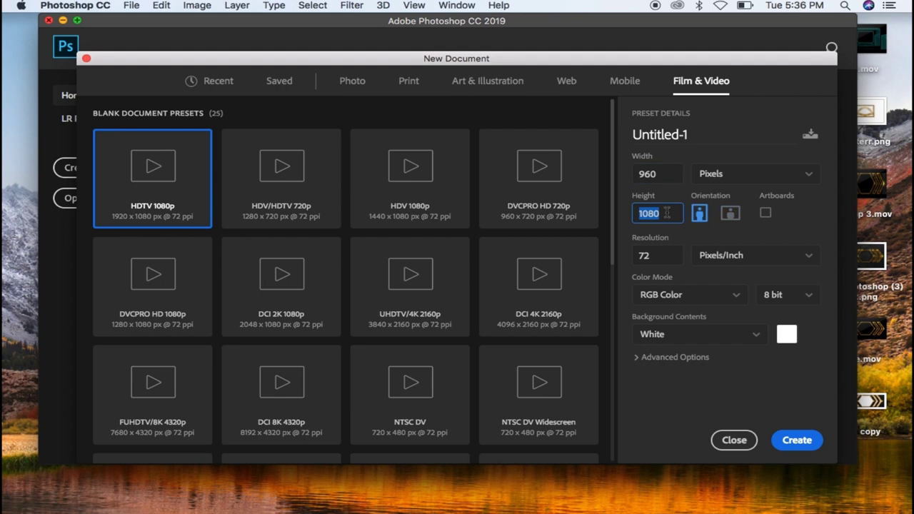
text(384)
click(797, 440)
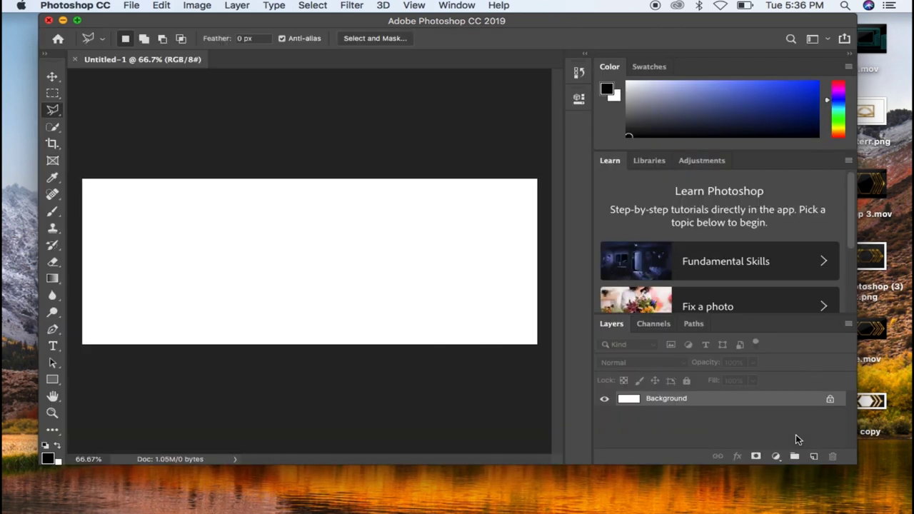
- Duplicate the Background layer of the 960 x 384 pixel document
right_click(684, 403)
click(668, 403)
drag(668, 403, 667, 399)
key(super+j)
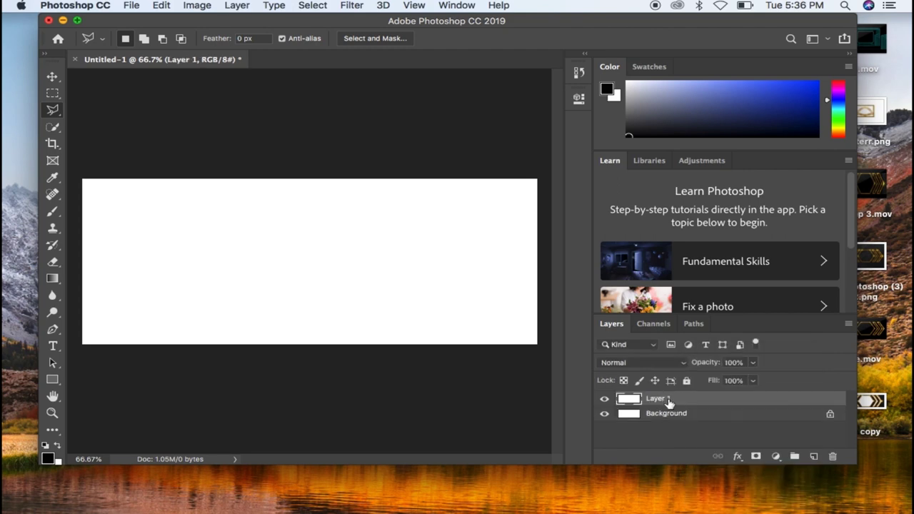
- Apply a Pattern Overlay to the duplicated layer, using the newly defined outlined square pattern at 100% scale
right_click(668, 401)
click(764, 405)
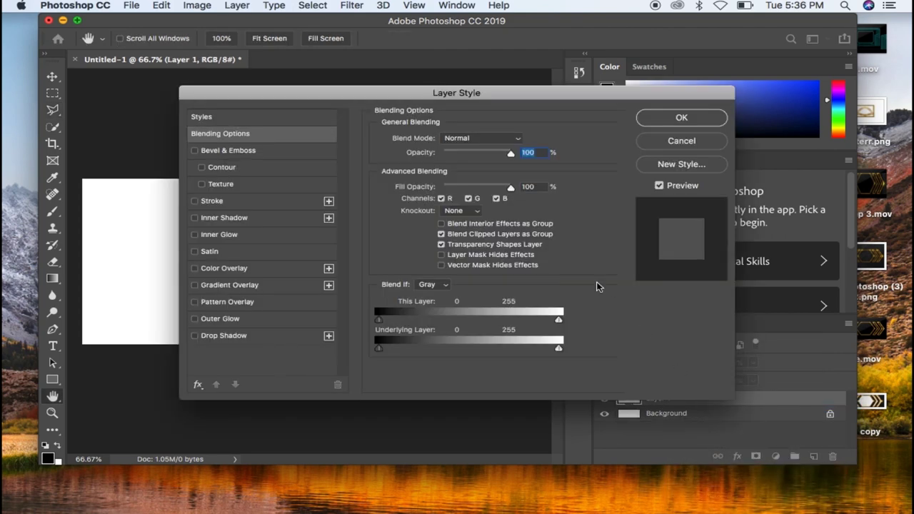
click(307, 300)
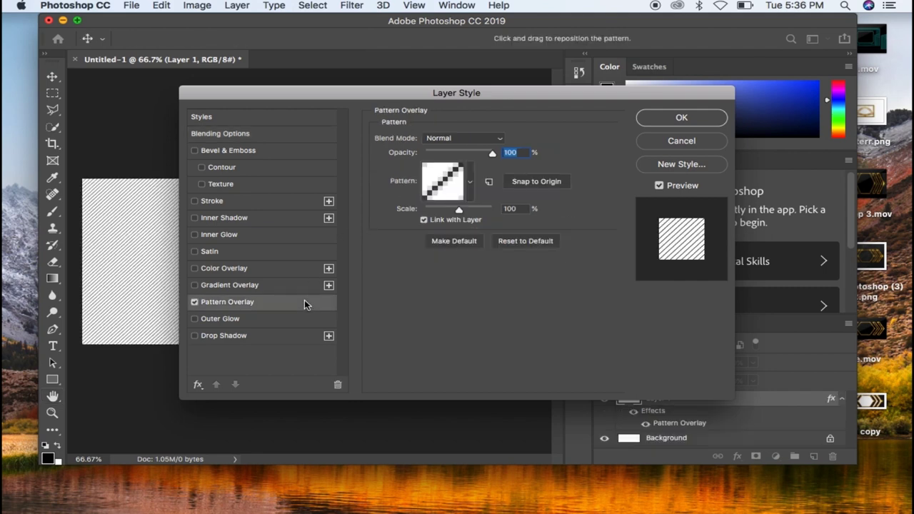
click(469, 183)
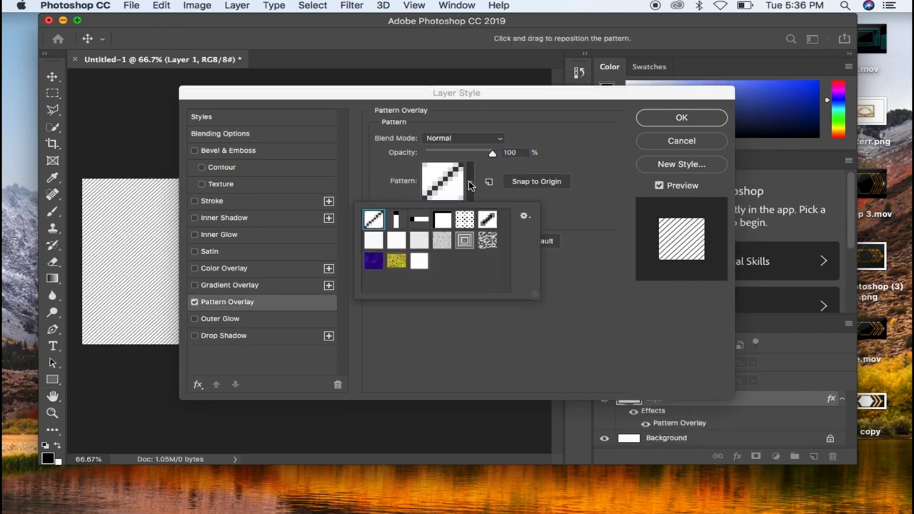
click(420, 263)
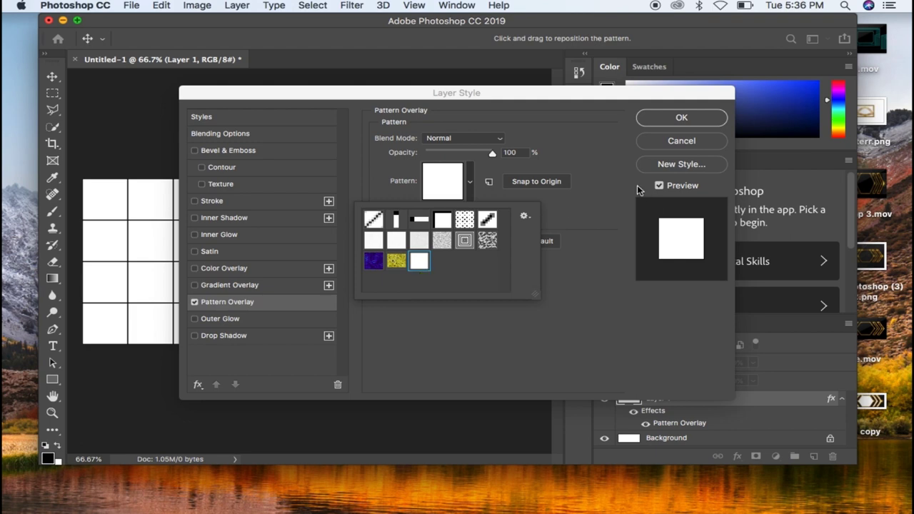
click(682, 117)
click(682, 117)
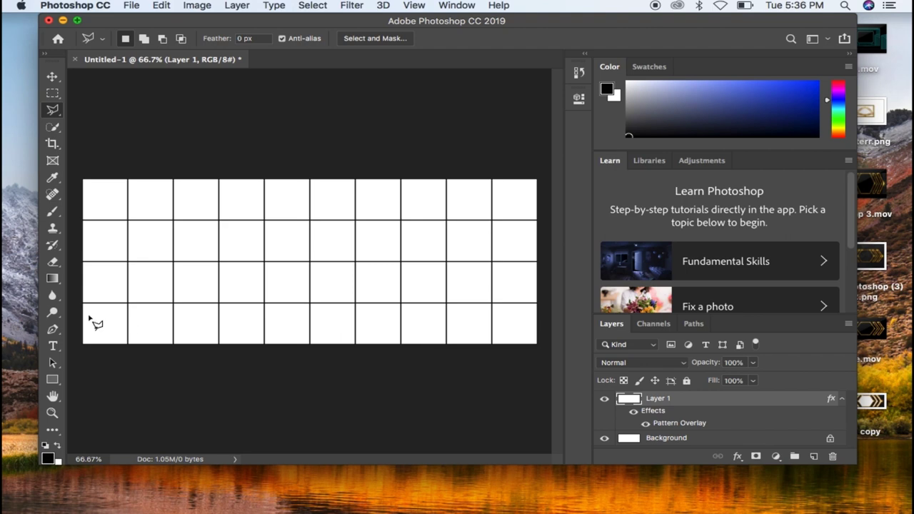
- Save a copy of the grid as Untitled-1.png in PNG format on the Desktop
click(131, 6)
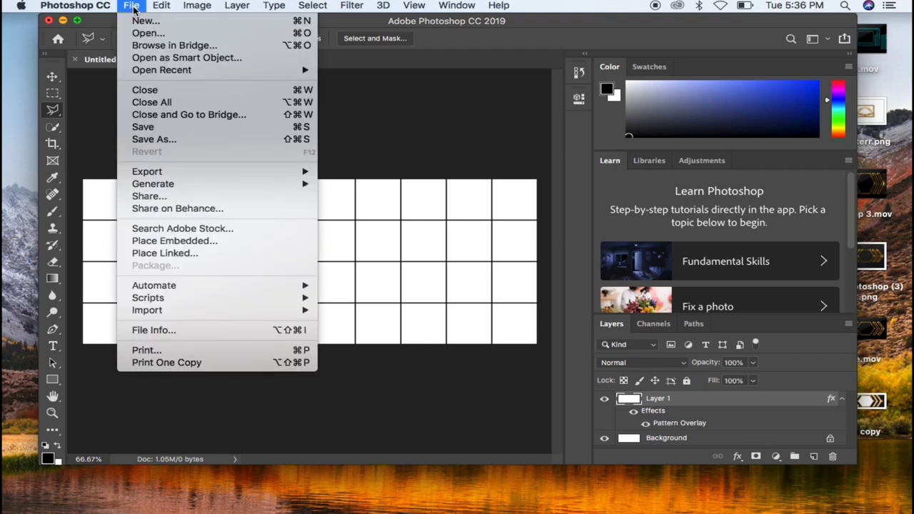
click(160, 140)
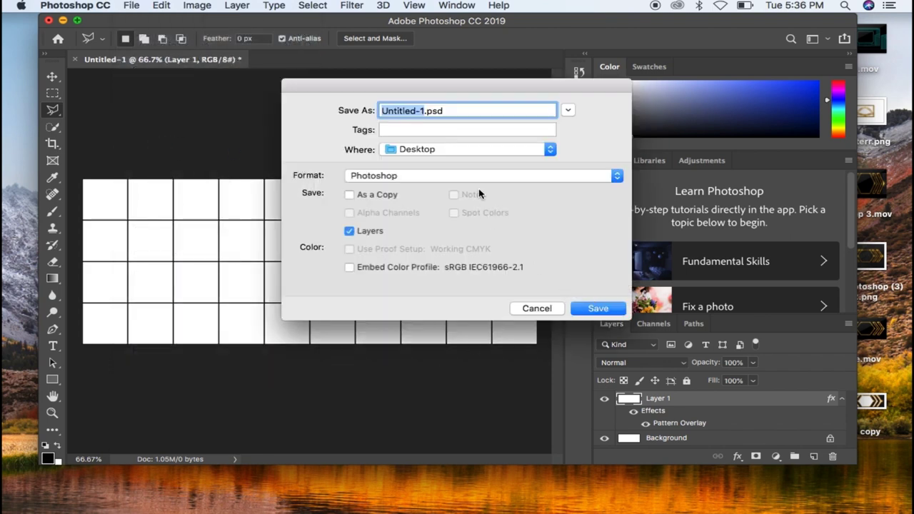
click(463, 176)
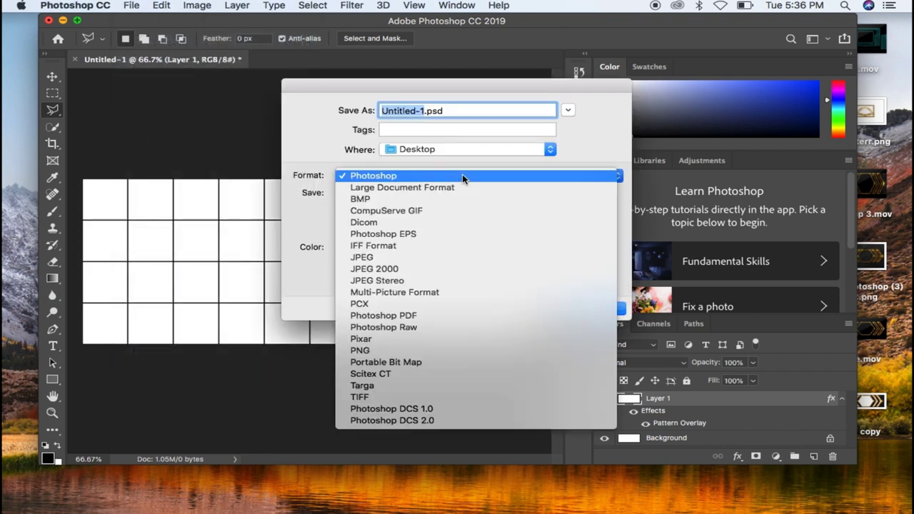
click(384, 350)
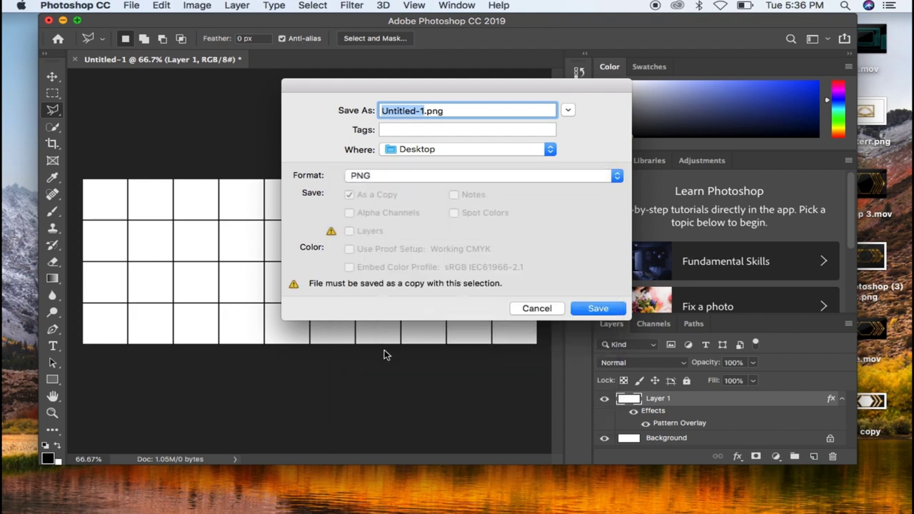
click(596, 309)
click(550, 224)
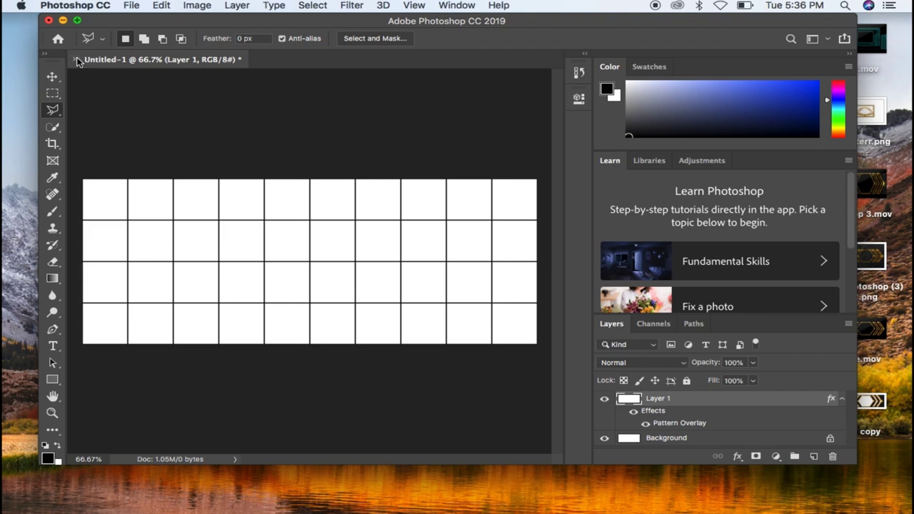
- Close the grid document without saving and open Untitled-1.png from the Desktop
click(75, 59)
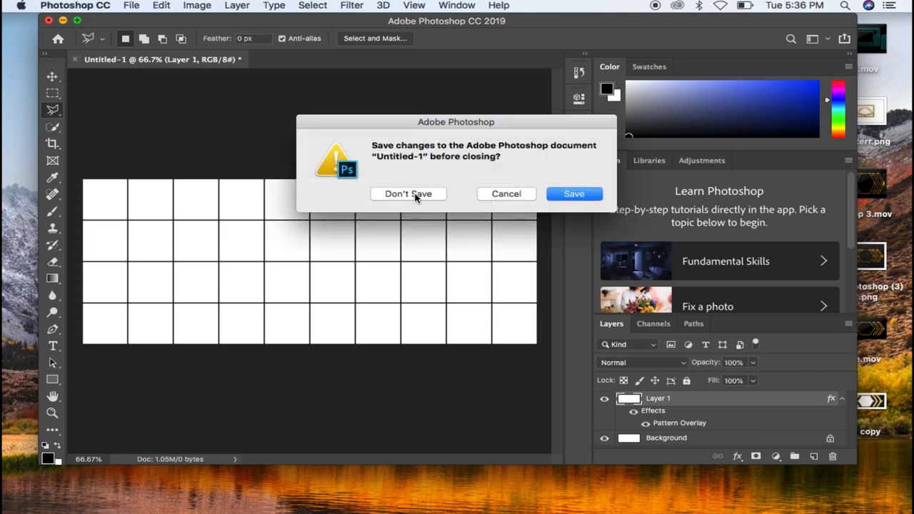
click(414, 194)
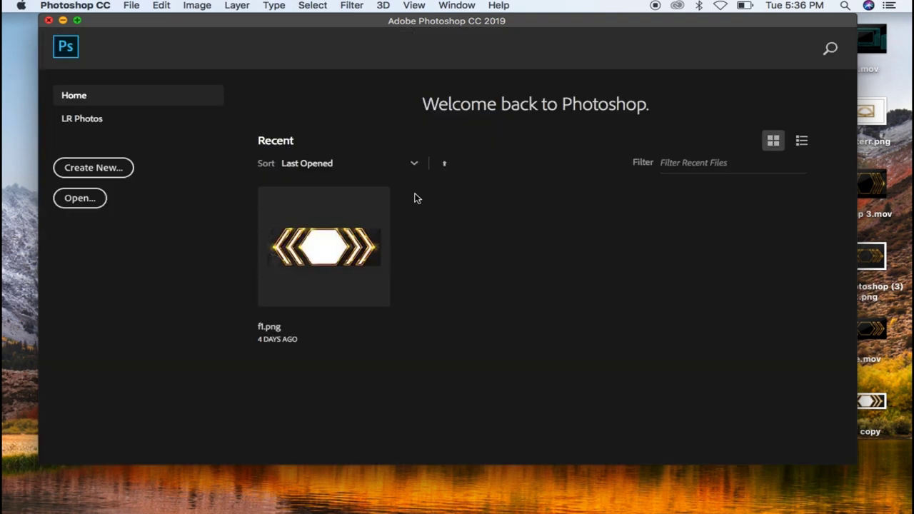
click(80, 198)
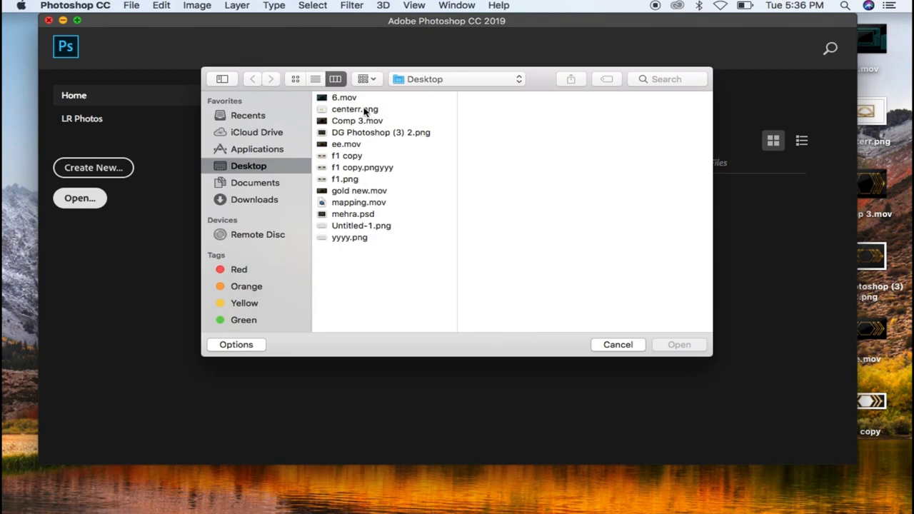
click(355, 238)
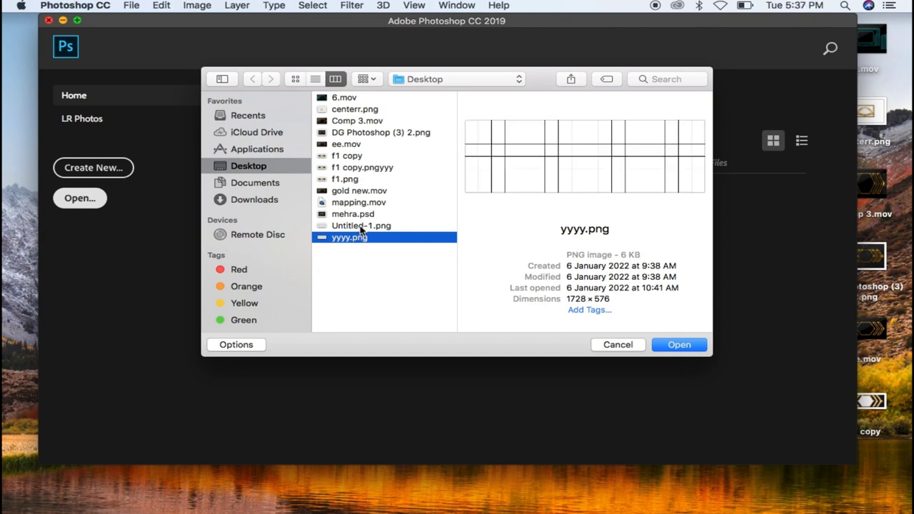
click(360, 226)
click(684, 345)
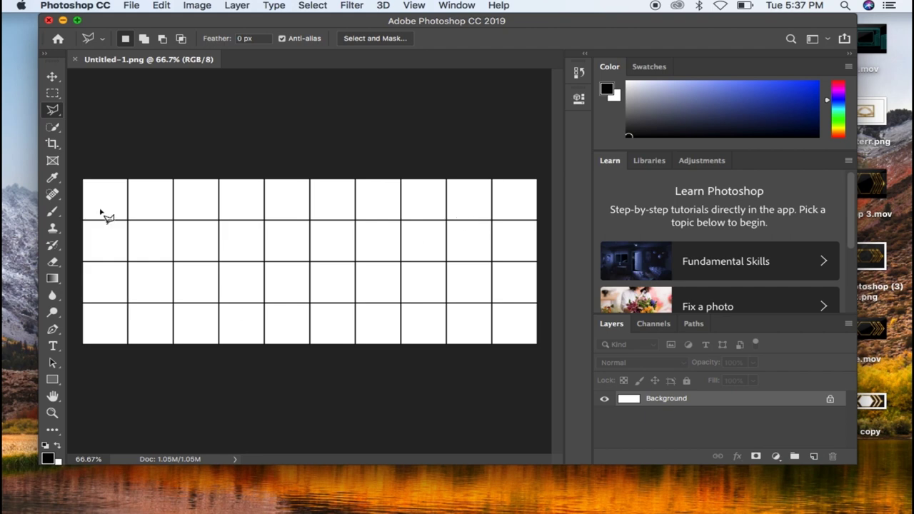
- Select the lower three squares of the first and last columns with the Magic Wand and fill them with blue #0835f6
click(57, 130)
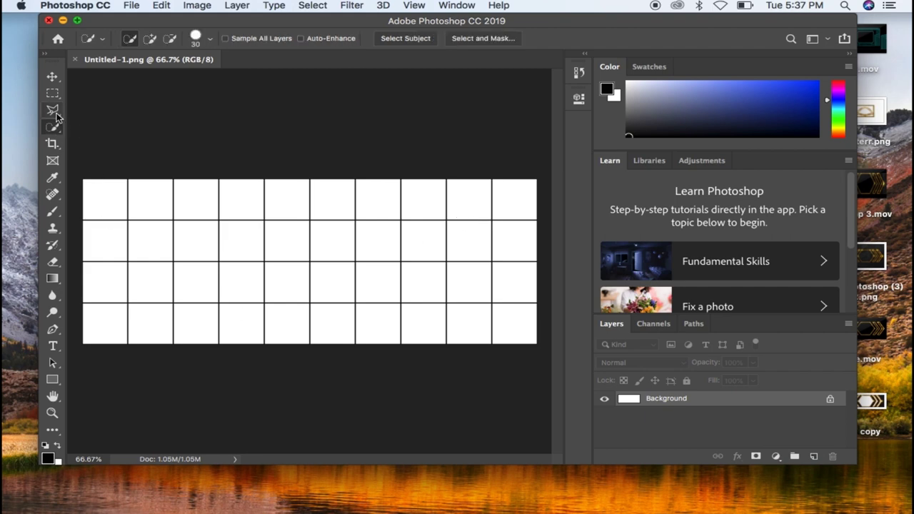
right_click(57, 127)
click(114, 138)
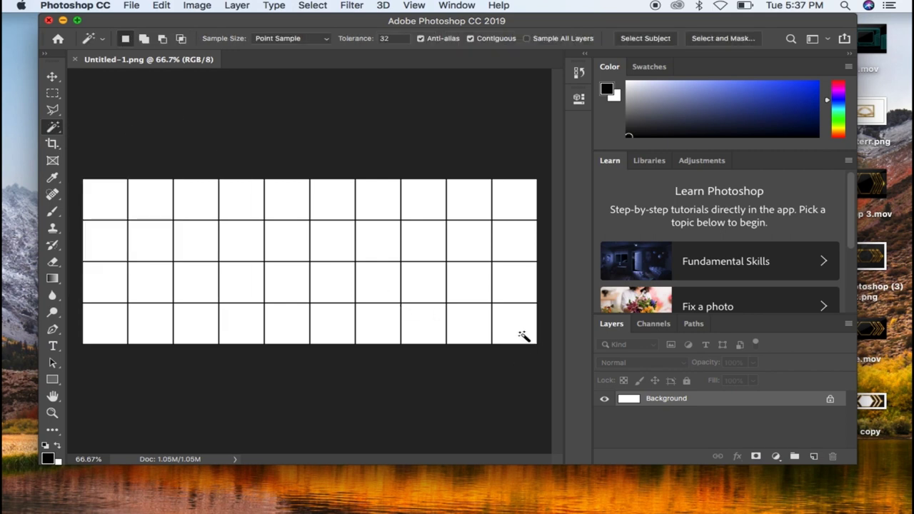
click(523, 328)
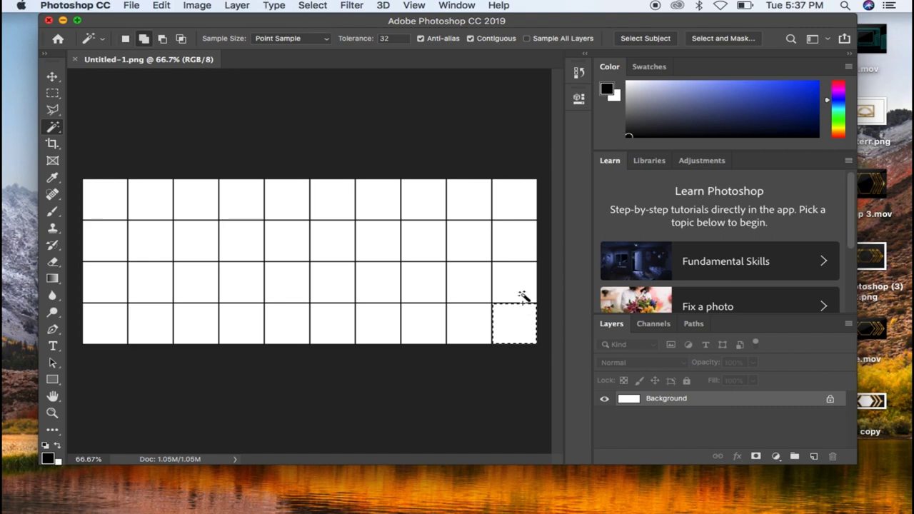
shift+click(522, 285)
shift+click(523, 241)
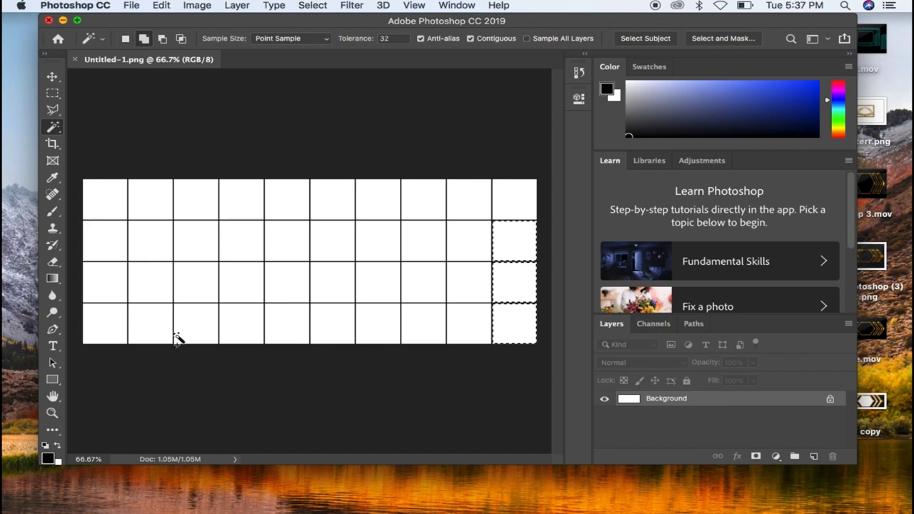
shift+click(108, 335)
shift+click(107, 292)
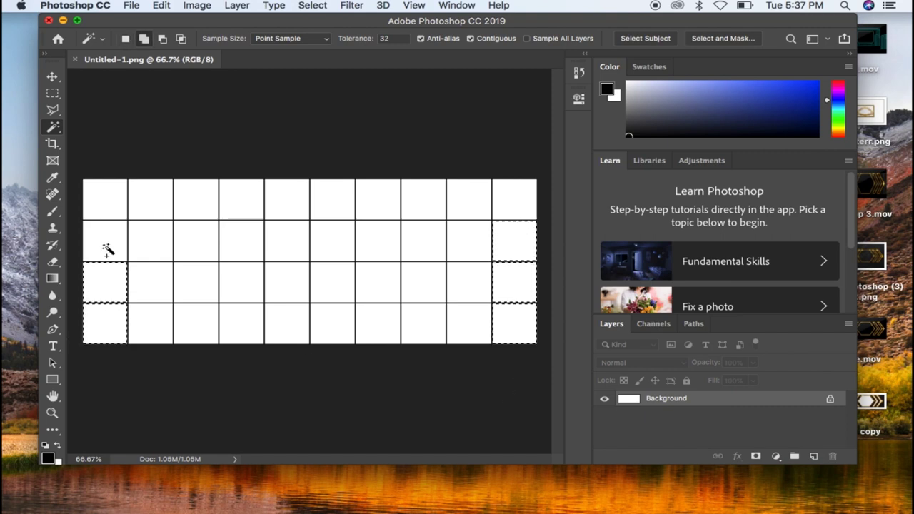
shift+click(106, 247)
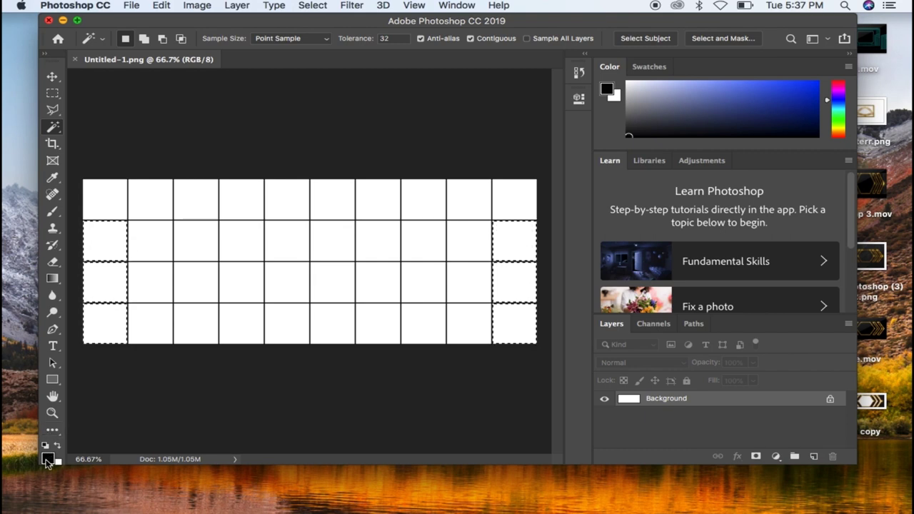
click(48, 456)
click(450, 161)
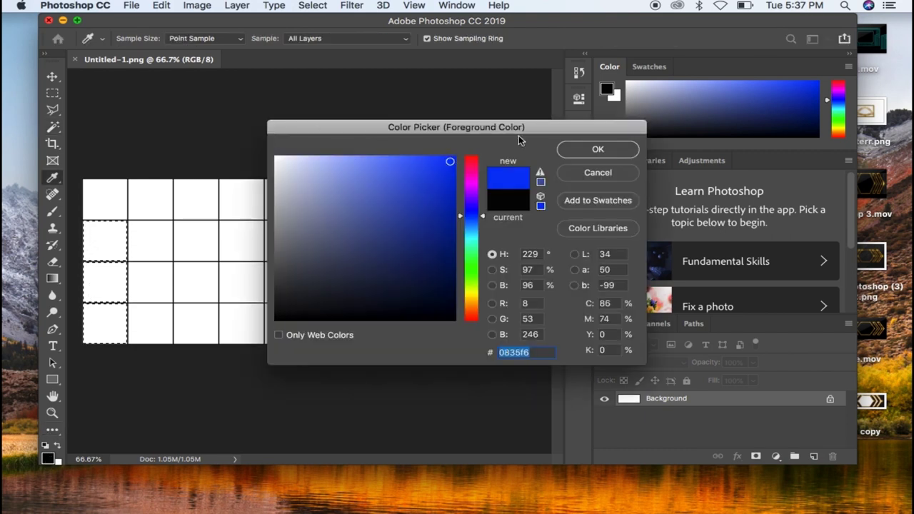
click(599, 150)
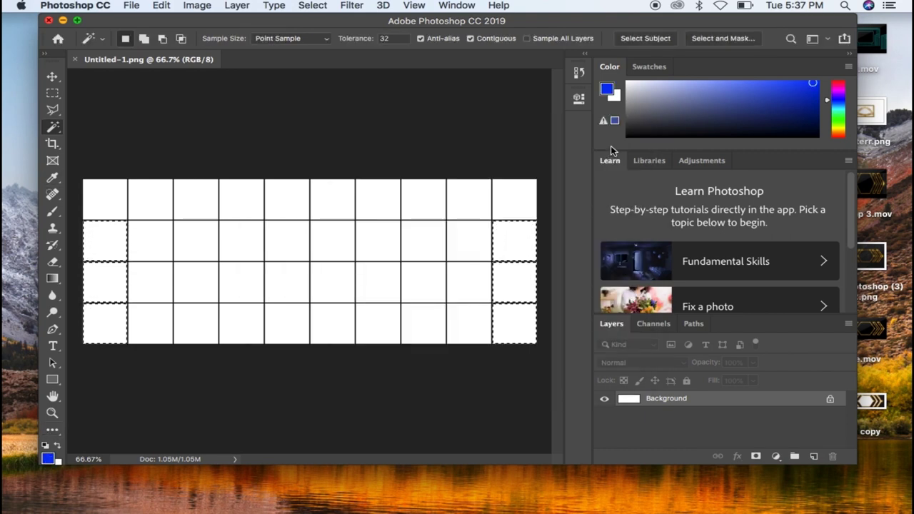
key(alt+BackSpace)
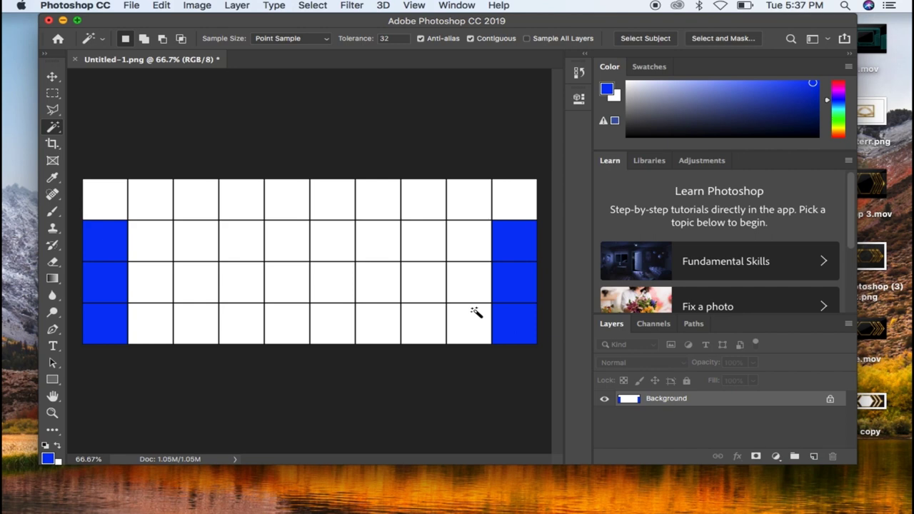
- Select all four squares in the second and ninth columns, fill them with magenta #e808f6 and deselect
shift+click(473, 286)
shift+click(471, 241)
shift+click(469, 203)
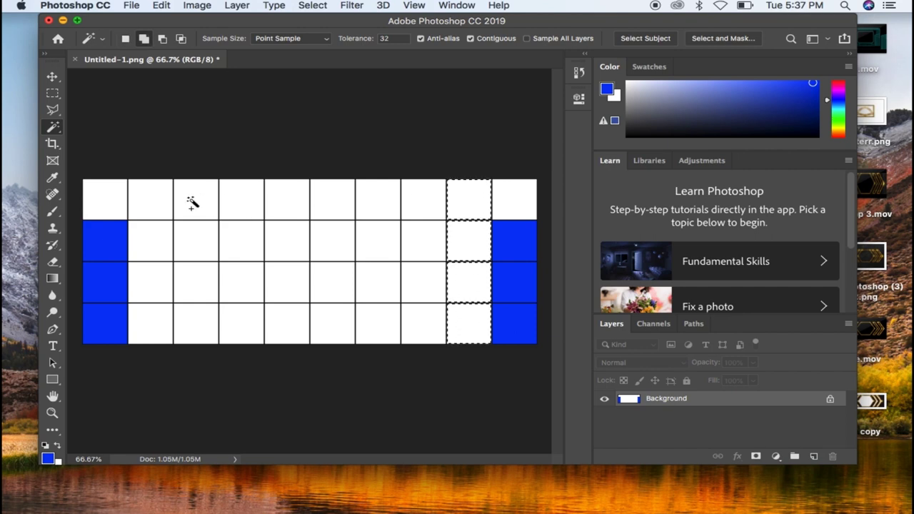
shift+click(161, 202)
shift+click(153, 239)
shift+click(154, 284)
shift+click(150, 316)
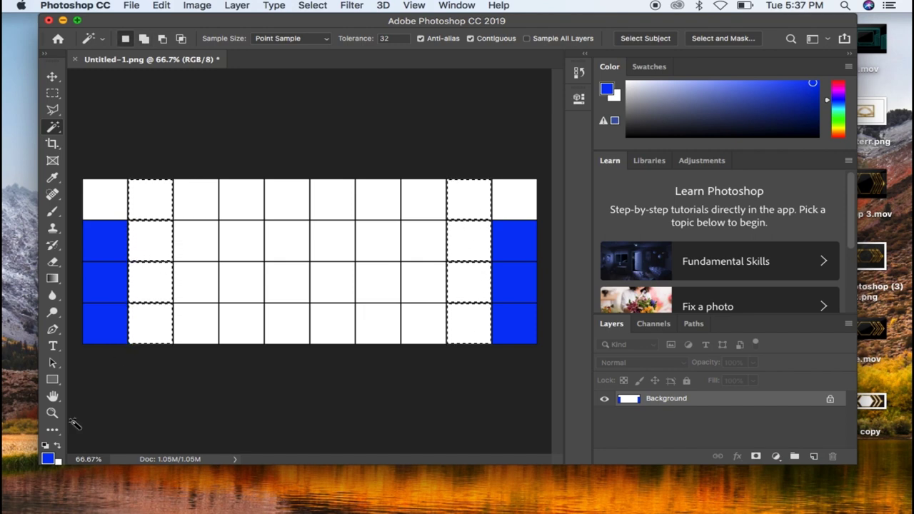
click(47, 457)
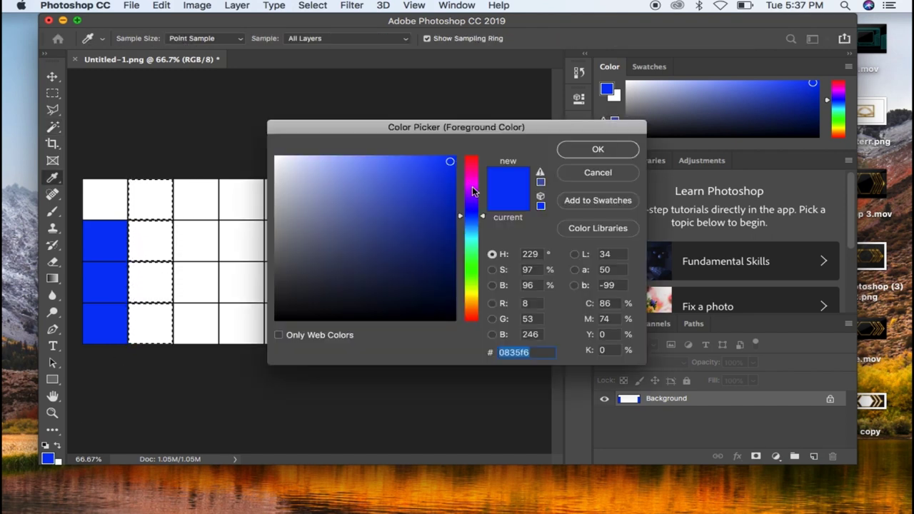
click(469, 184)
click(590, 150)
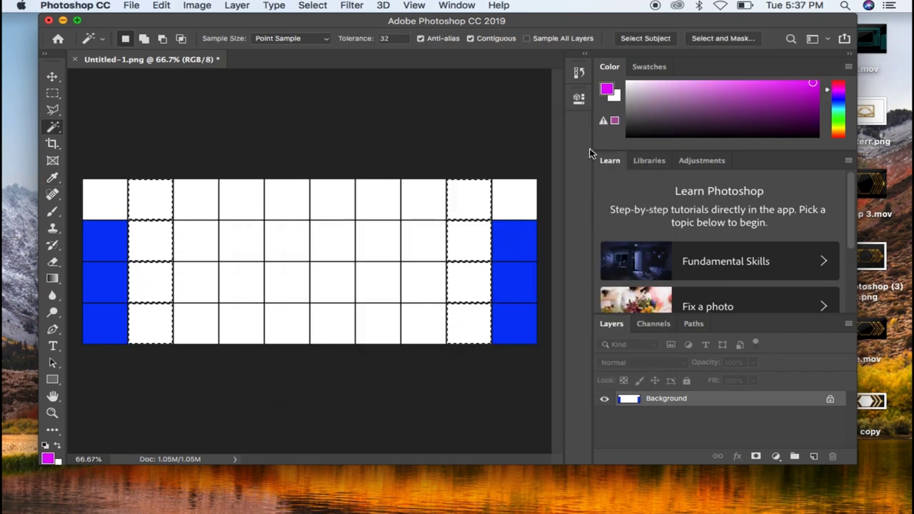
key(alt+BackSpace)
key(super+d)
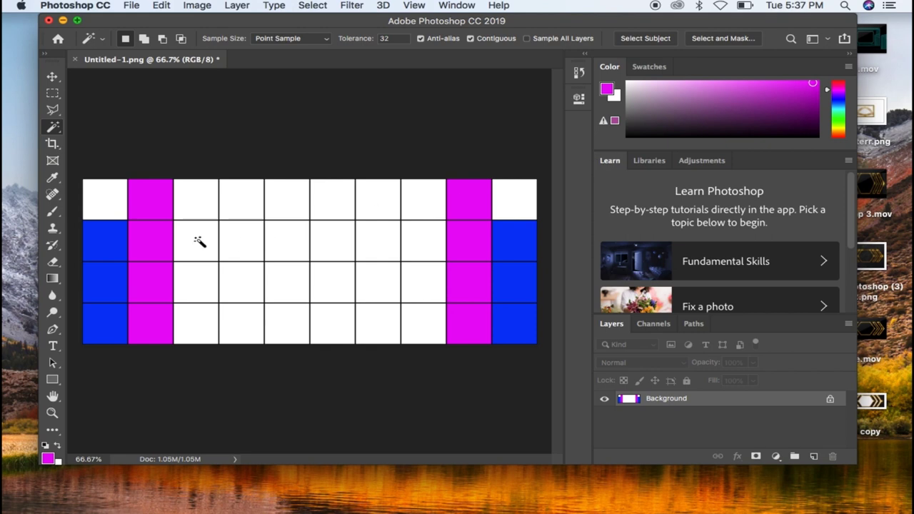
- Select the lower three squares of the third and eighth columns, fill them with cyan #08d7f6 and deselect
shift+click(199, 285)
shift+click(201, 317)
shift+click(420, 326)
shift+click(420, 286)
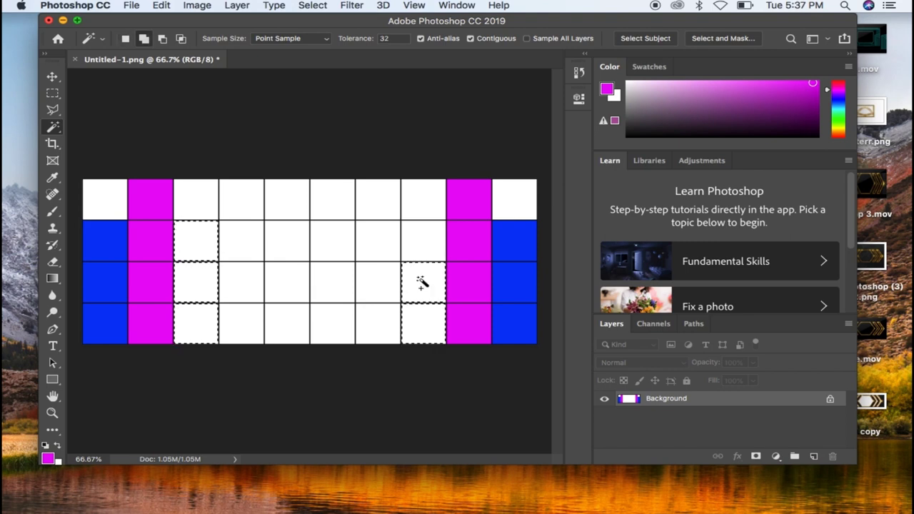
shift+click(422, 252)
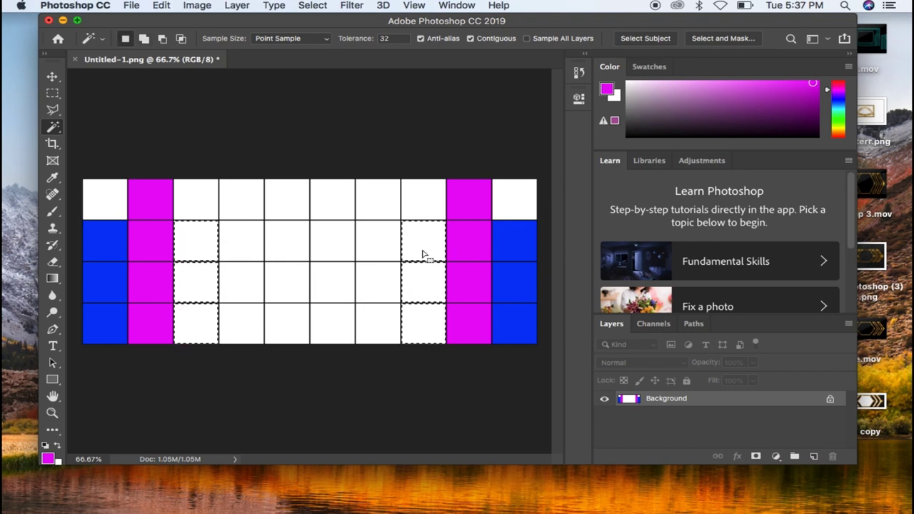
click(47, 457)
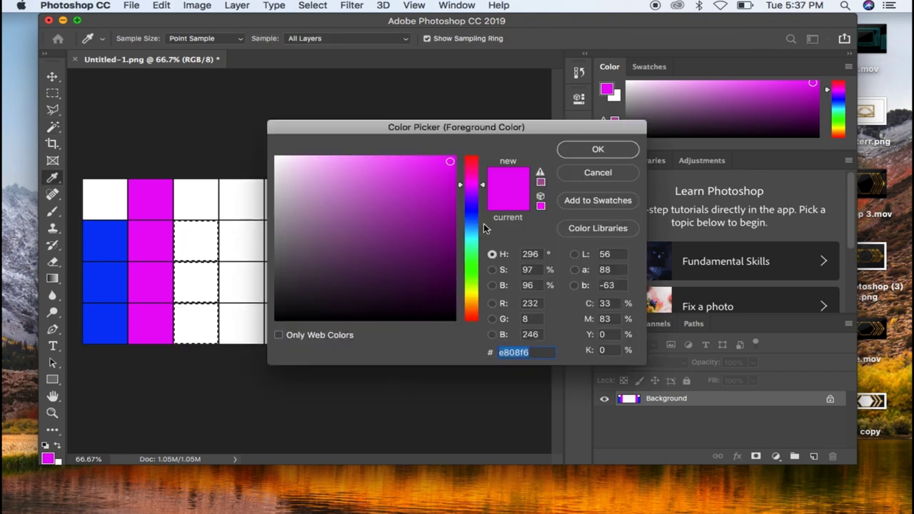
click(471, 232)
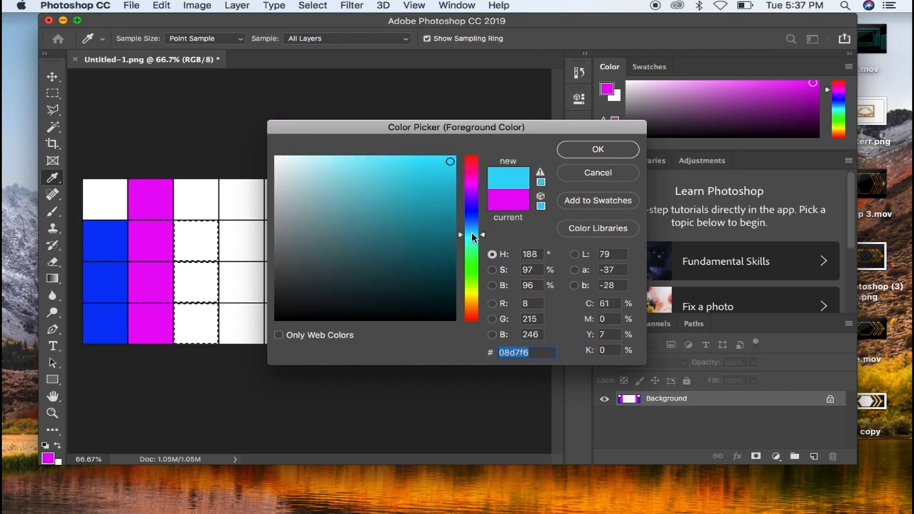
click(598, 149)
key(alt+BackSpace)
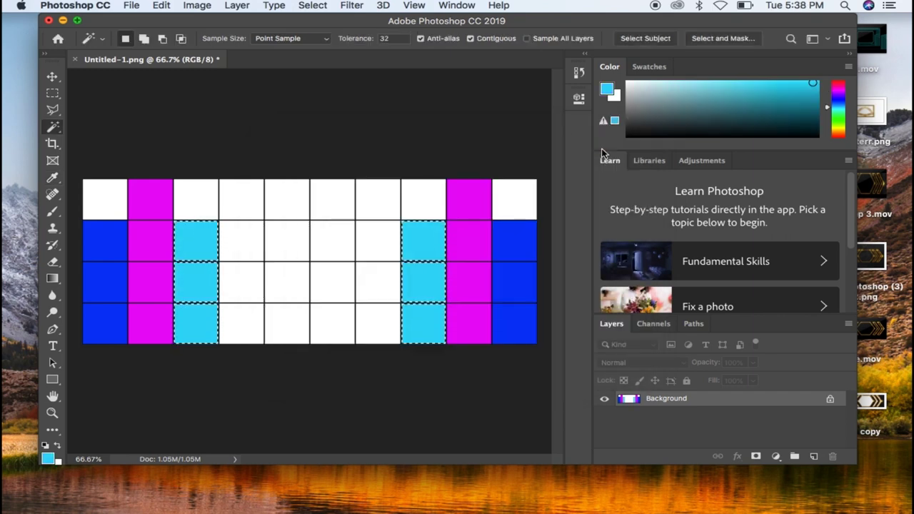
key(super+d)
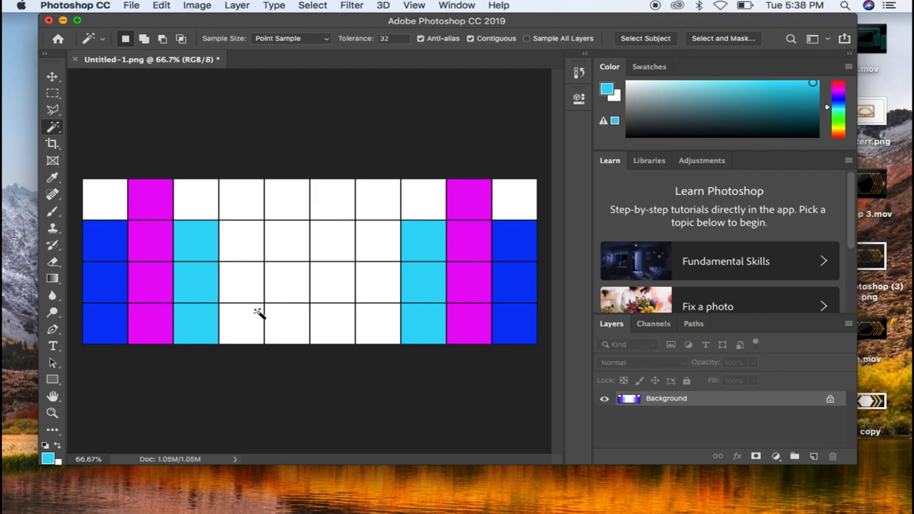
- Select all sixteen squares in the four middle columns, fill them with bright green and deselect
shift+click(286, 323)
shift+click(330, 321)
shift+click(377, 321)
shift+click(373, 291)
shift+click(336, 293)
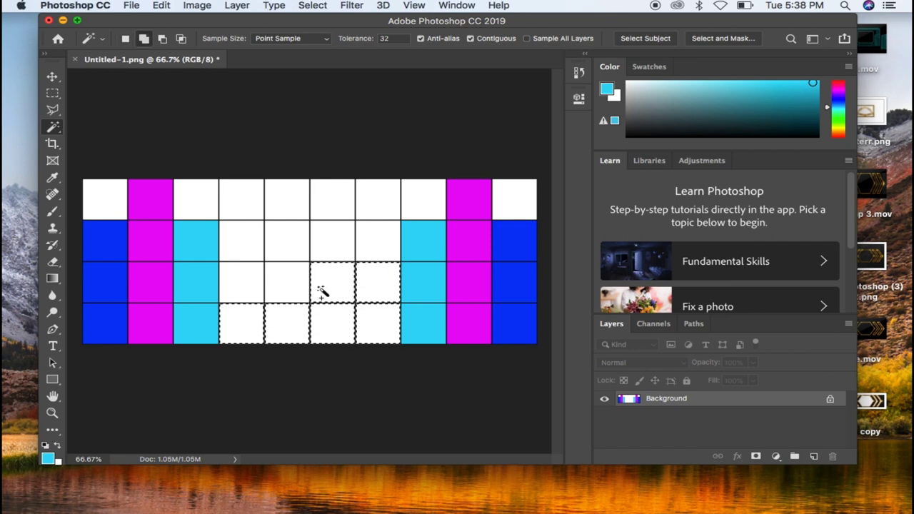
shift+click(297, 289)
shift+click(261, 288)
shift+click(251, 249)
shift+click(291, 249)
shift+click(335, 245)
shift+click(377, 245)
shift+click(381, 200)
shift+click(333, 197)
shift+click(293, 202)
shift+click(246, 197)
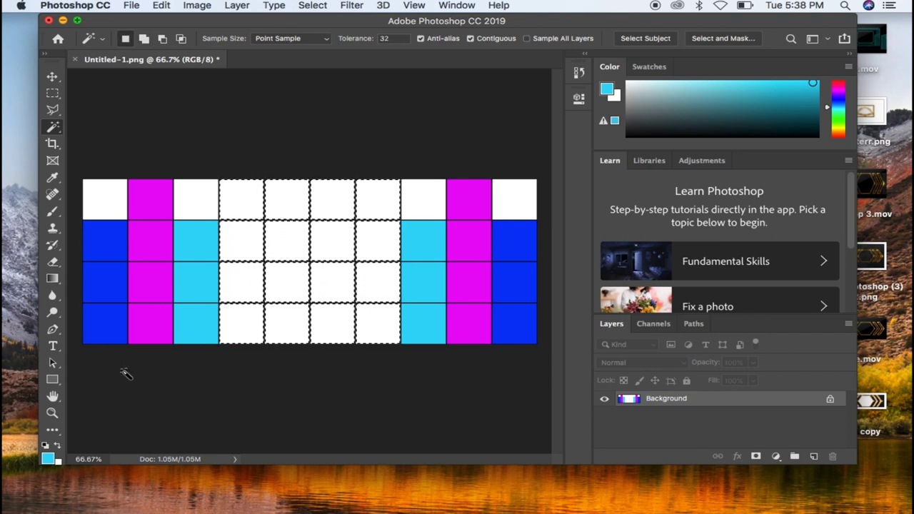
click(47, 458)
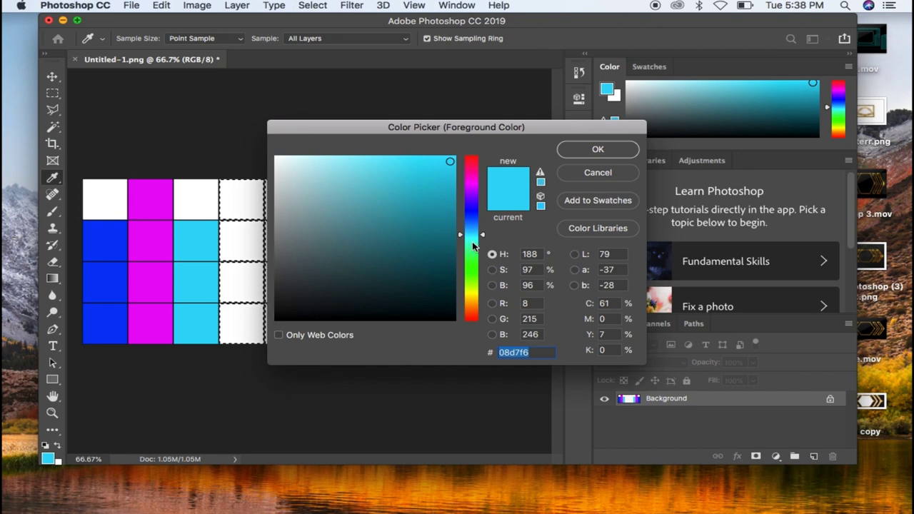
click(473, 267)
click(612, 148)
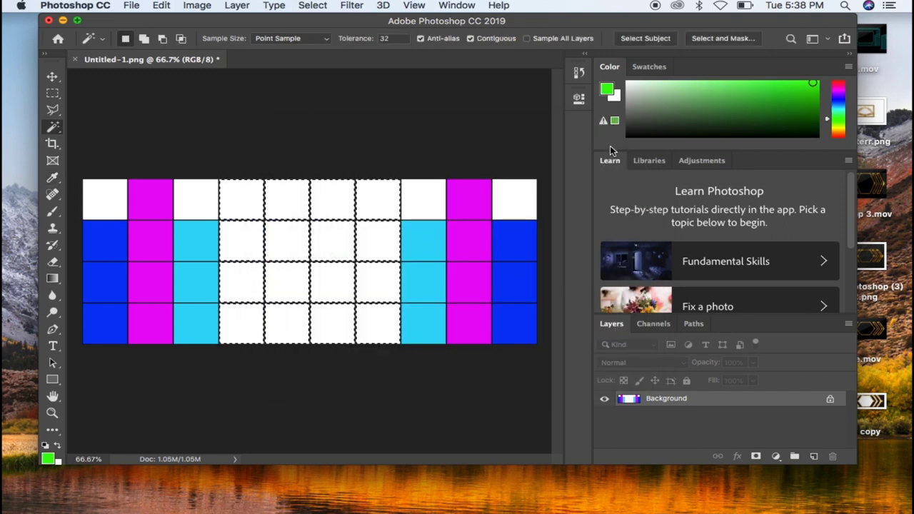
key(alt+BackSpace)
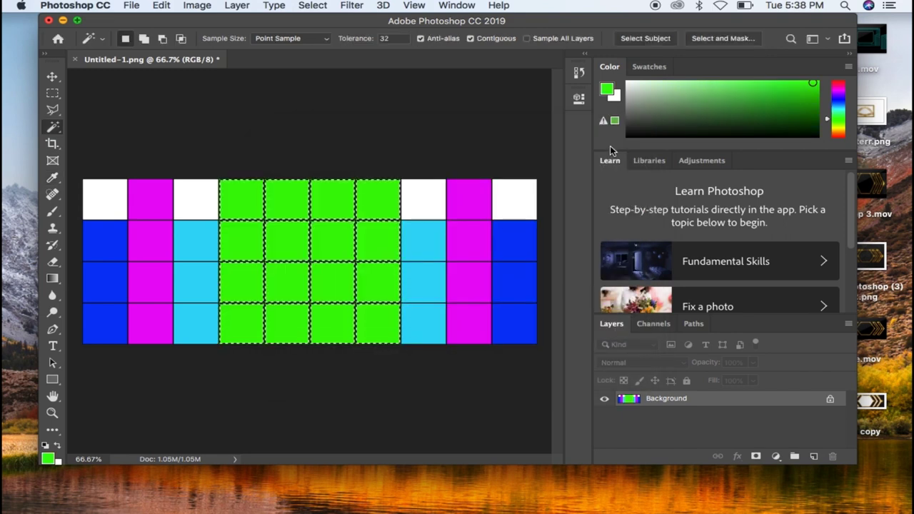
key(super+d)
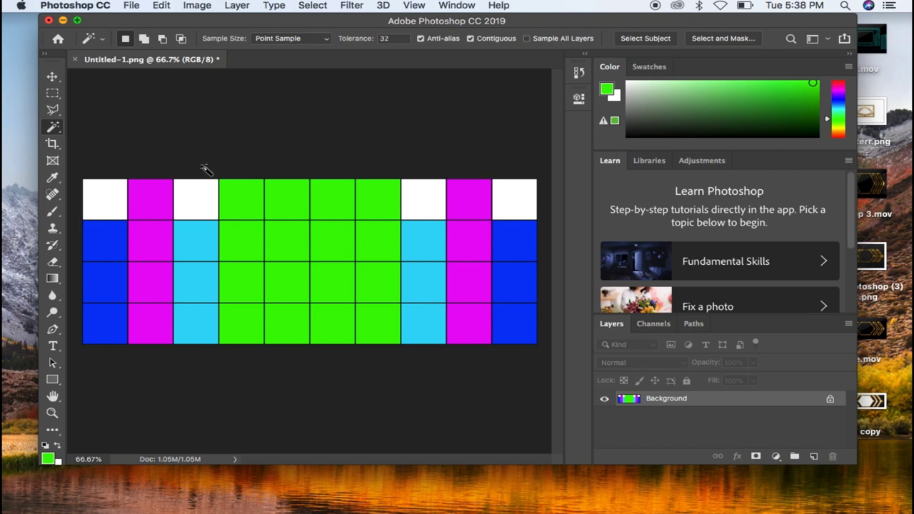
- Save the coloured grid in PNG format over Untitled-1.png on the Desktop, with the Large file size option
click(129, 7)
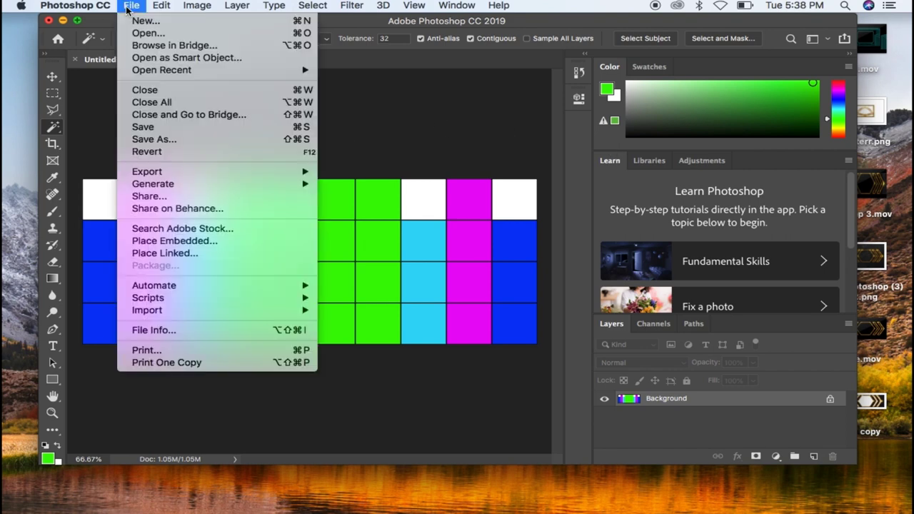
click(140, 140)
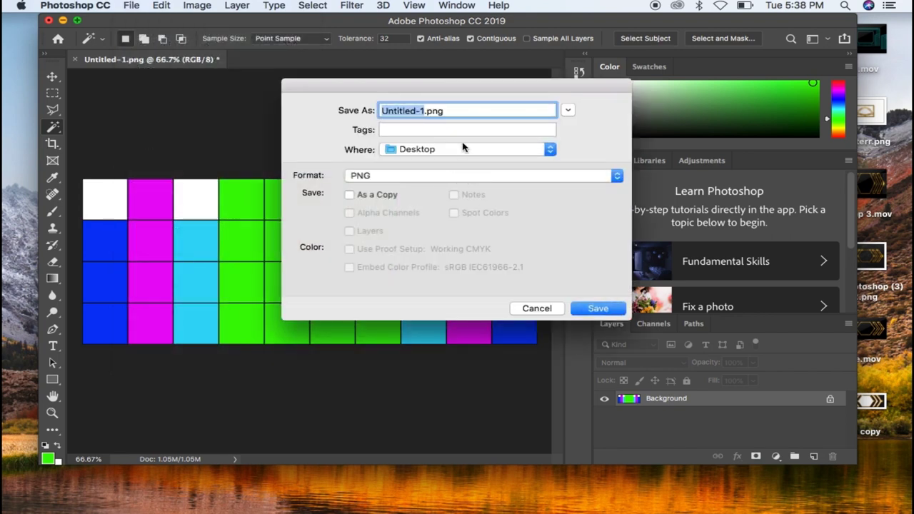
click(592, 310)
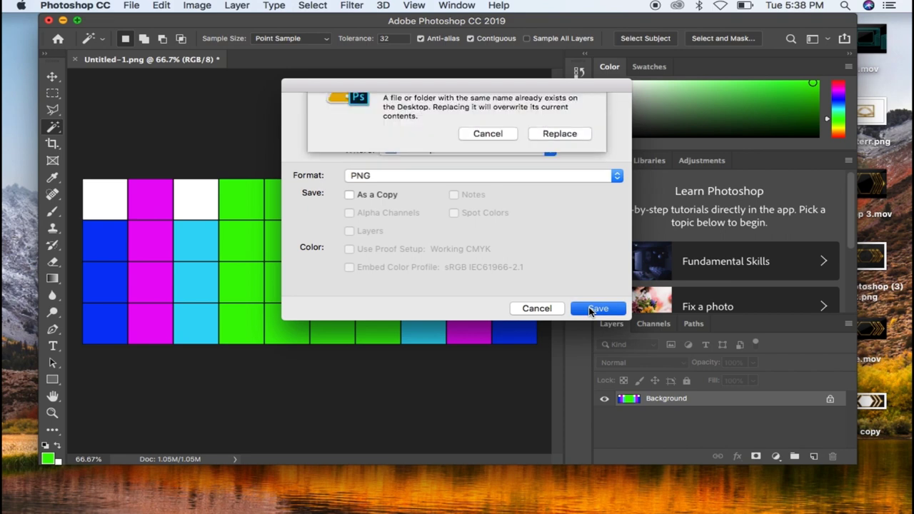
click(560, 172)
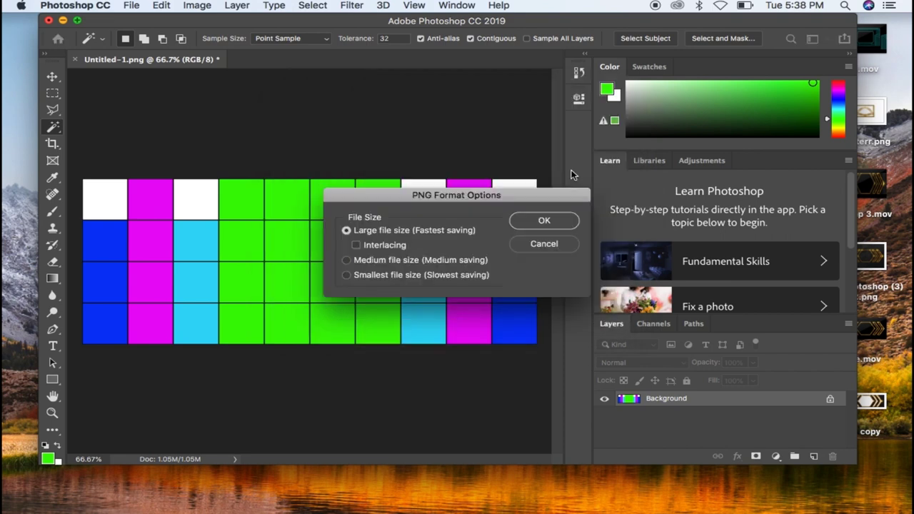
click(544, 221)
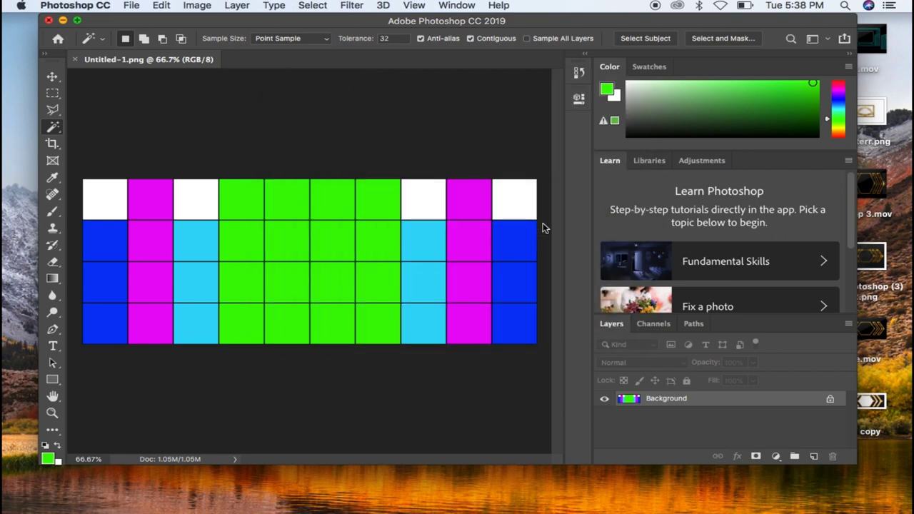
- Close the coloured grid document and reopen Untitled-1.png from the Desktop
click(74, 61)
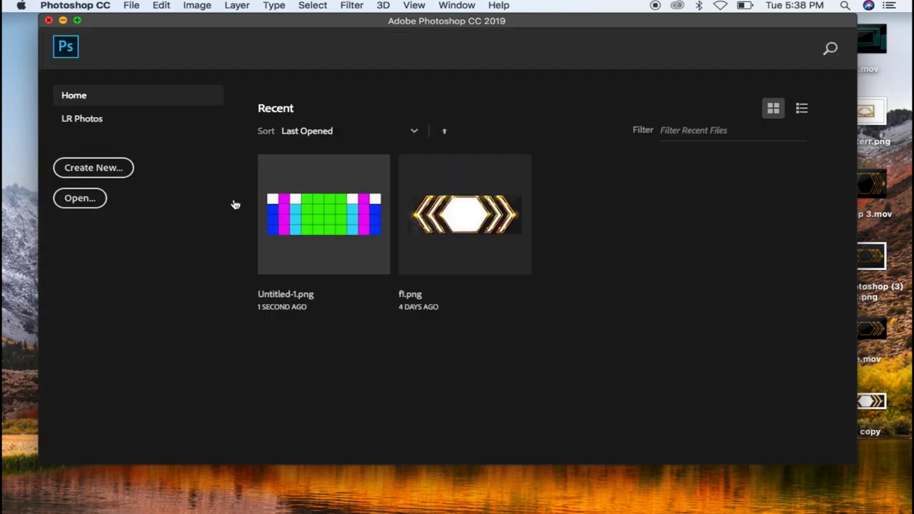
click(87, 200)
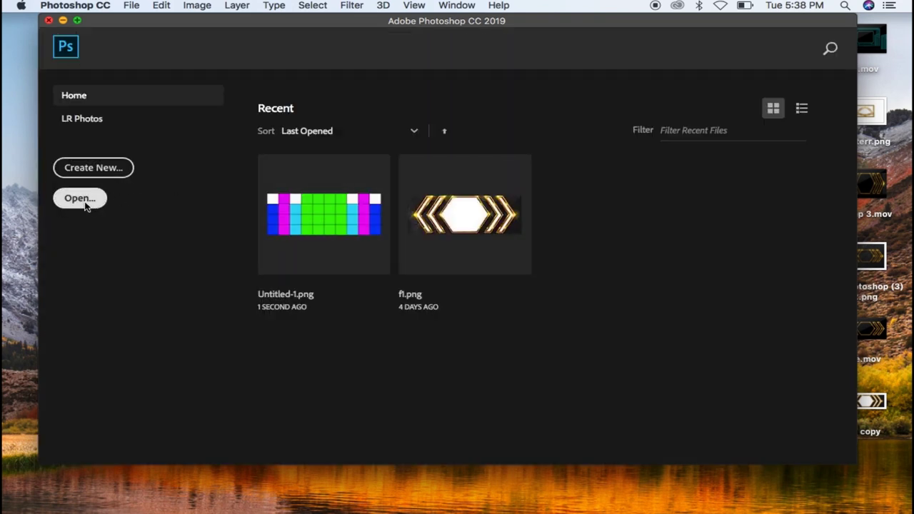
click(370, 226)
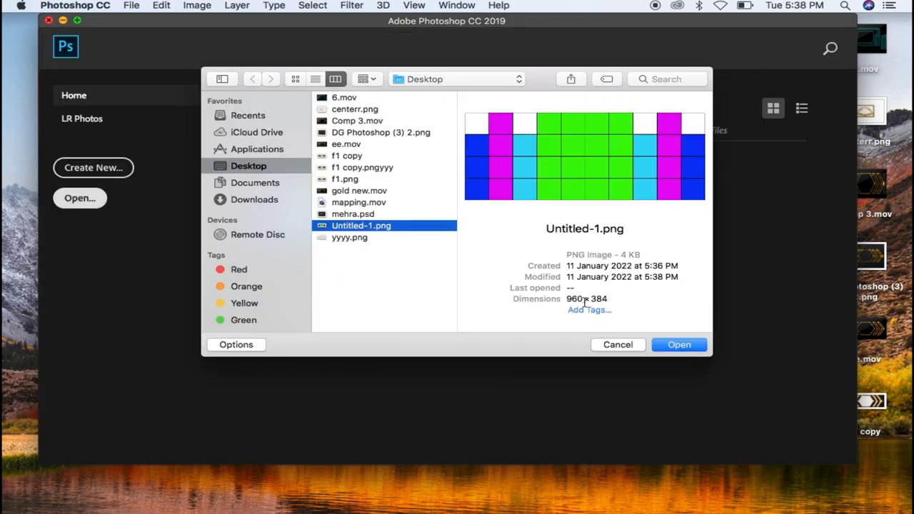
click(660, 345)
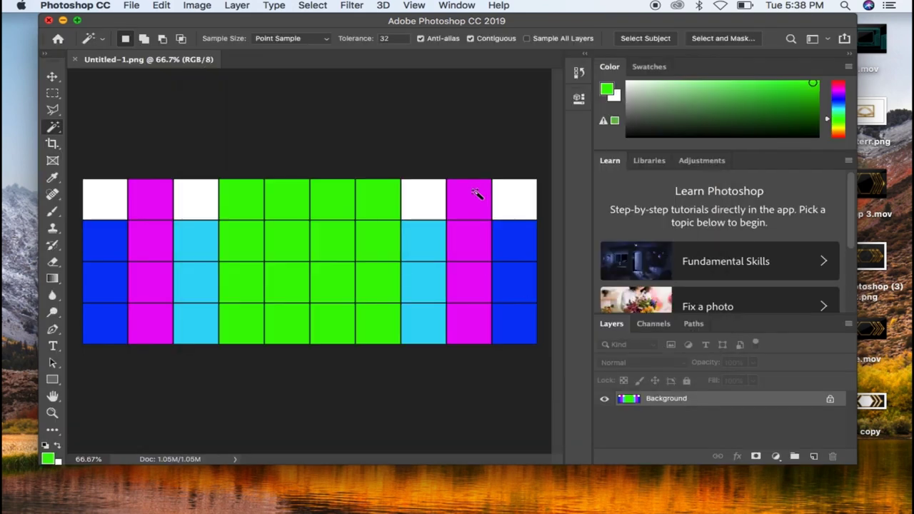
- Set up the Pen tool to draw in Shape mode with no fill
click(55, 333)
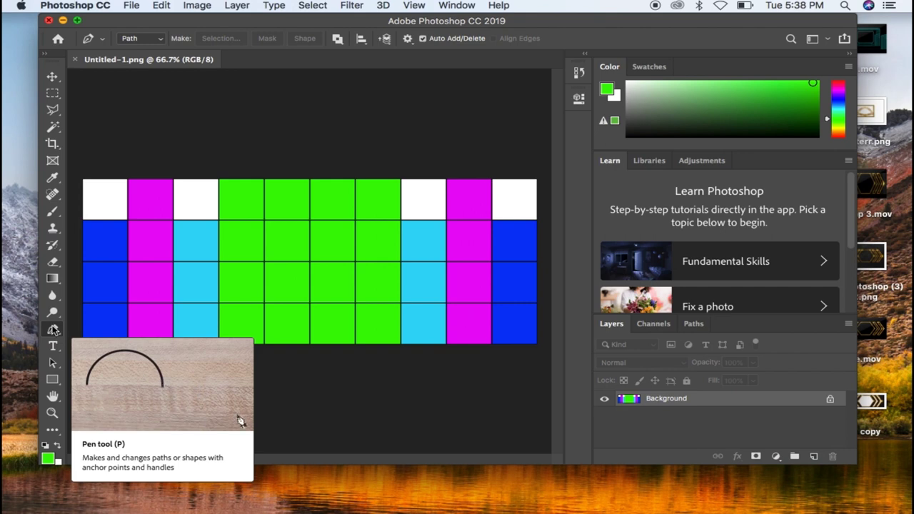
right_click(54, 329)
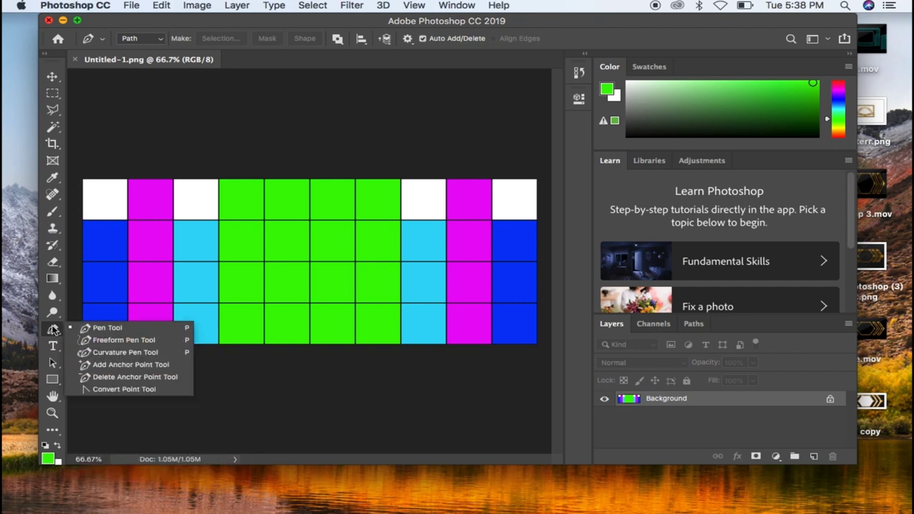
click(103, 328)
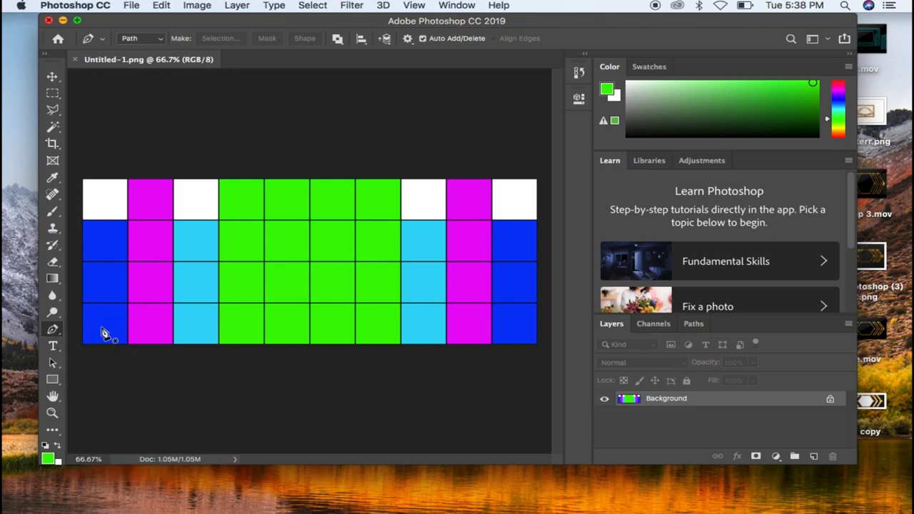
click(159, 39)
click(152, 28)
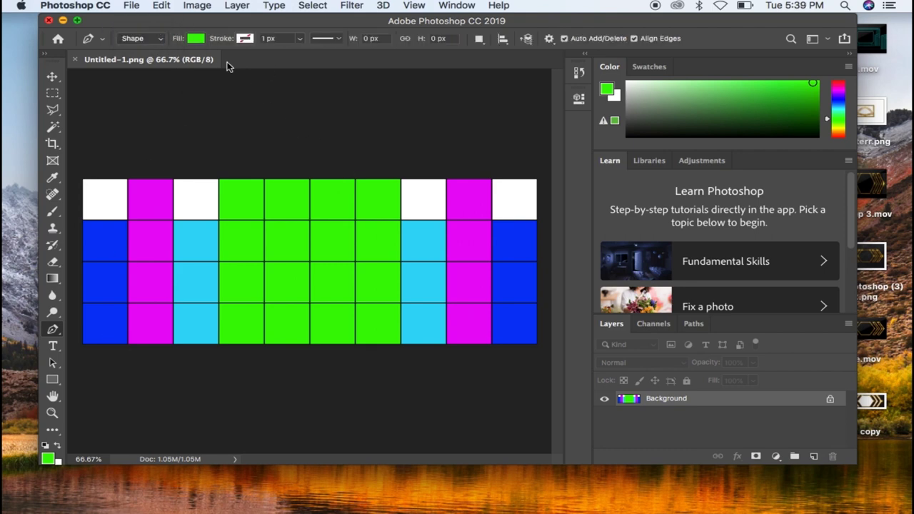
click(195, 40)
click(135, 64)
- Give the Pen shape a light cyan-blue stroke from the recently used colours, 8.92 px wide
click(251, 40)
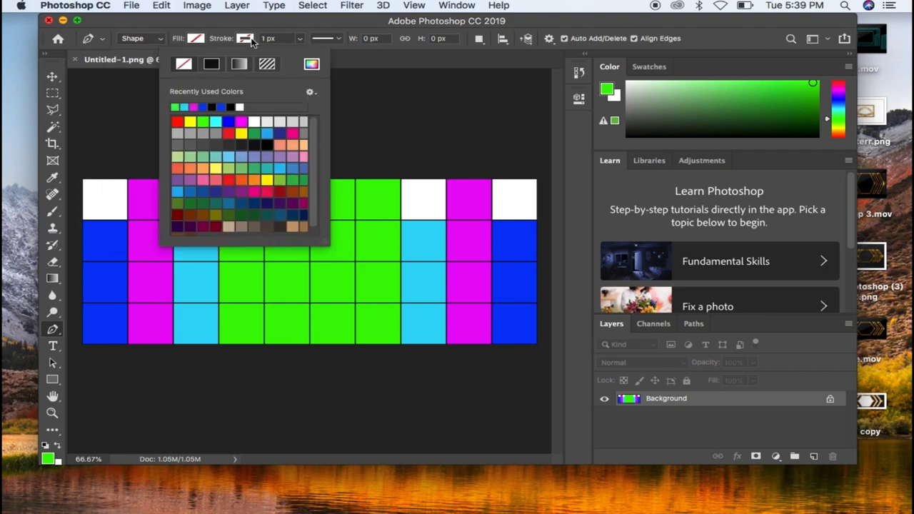
click(185, 106)
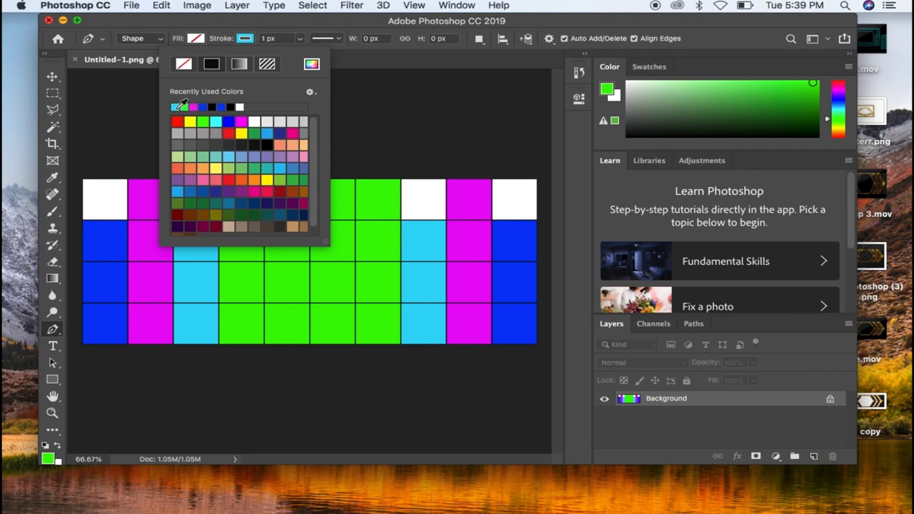
click(250, 43)
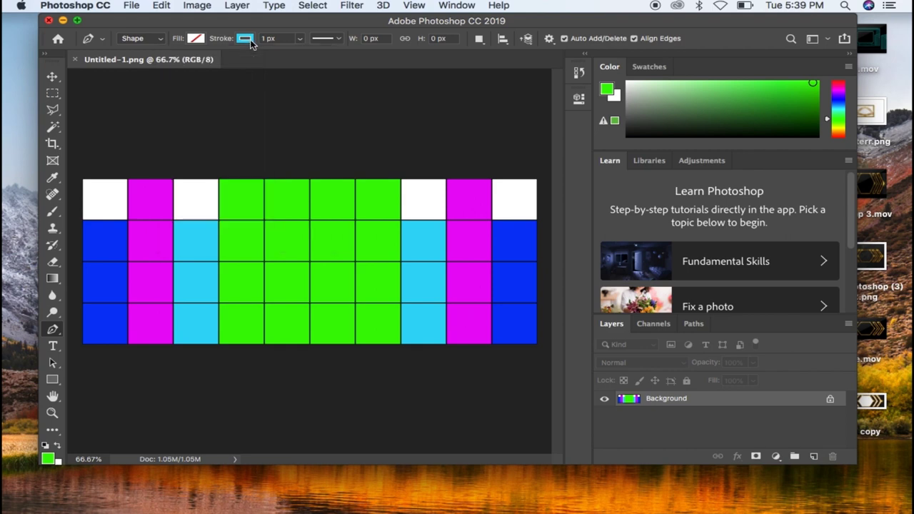
click(300, 40)
click(307, 55)
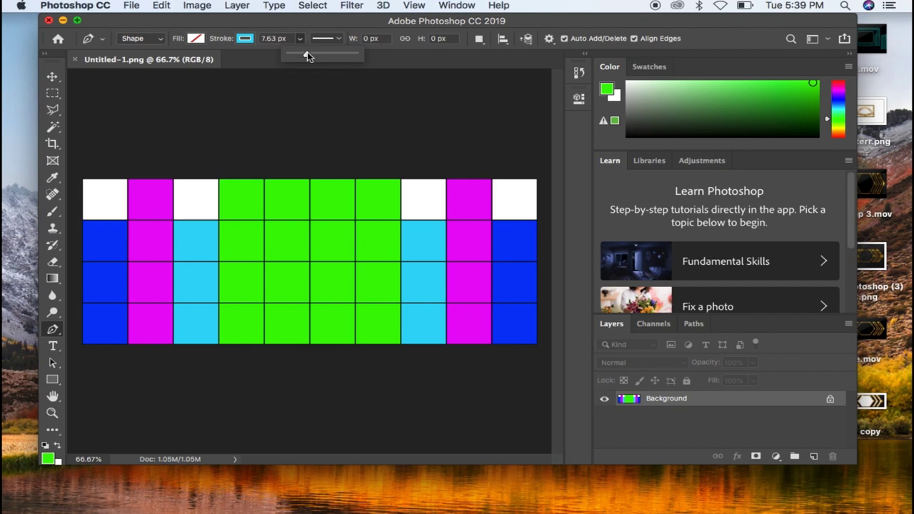
drag(307, 51, 308, 53)
- Start a Pen shape with a straight edge about 384 px long across the top of the four green columns
key(super+equal)
key(super+equal)
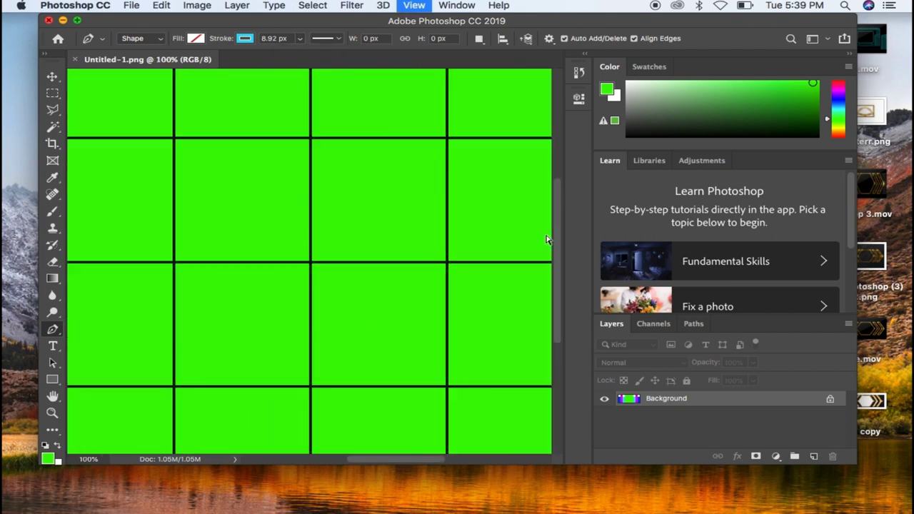
scroll(375, 221, up, 5)
scroll(376, 221, left, 5)
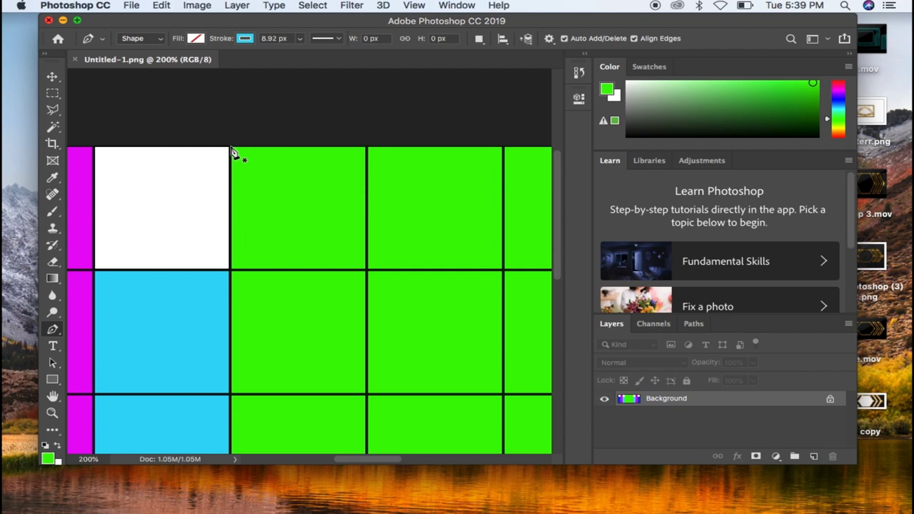
click(230, 149)
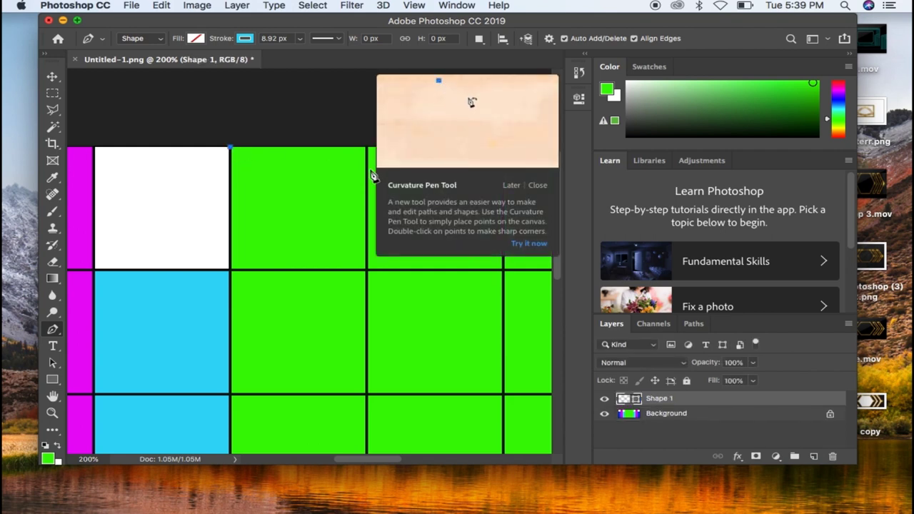
scroll(369, 169, right, 3)
scroll(369, 169, right, 3)
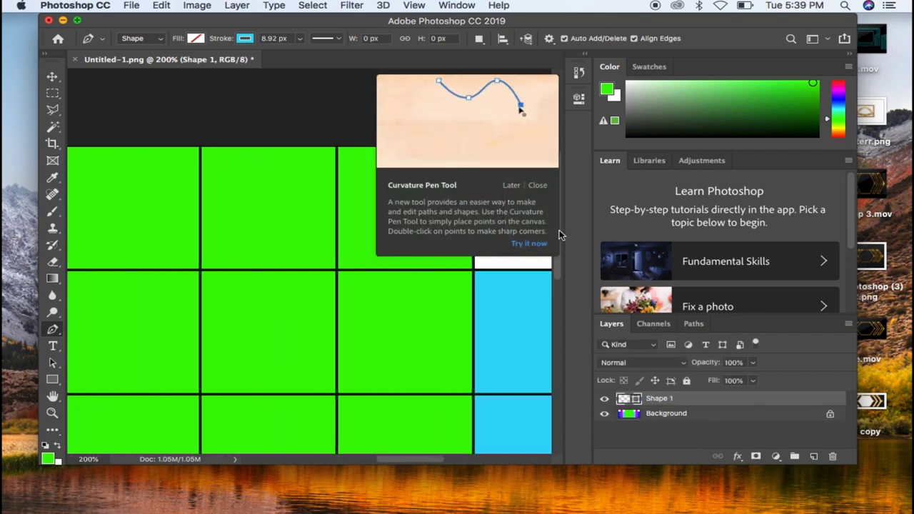
click(539, 186)
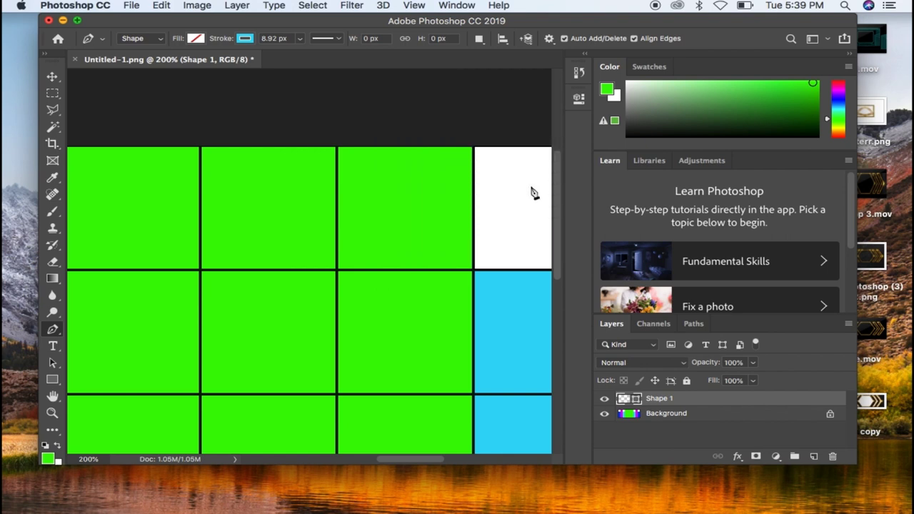
click(473, 151)
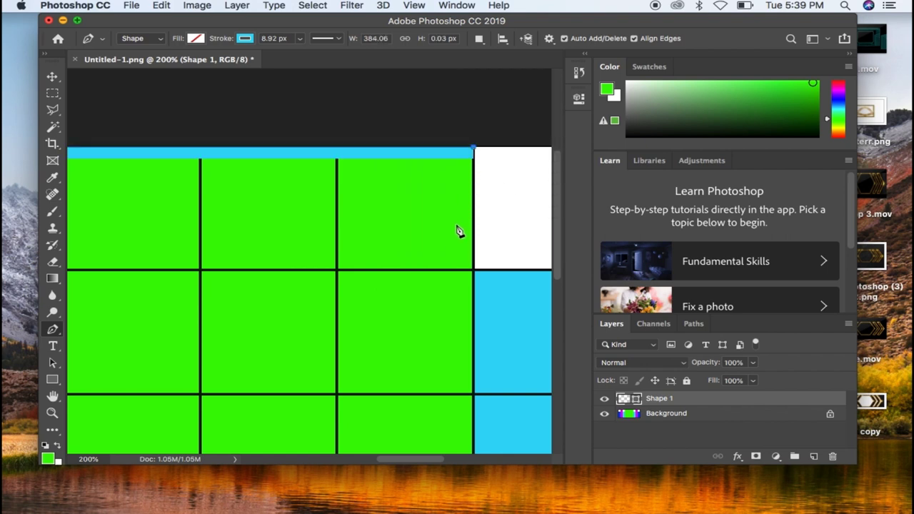
- Thicken the stroke to 13.40 px and complete the closed outline around the green block, about 384 by 382 px
click(300, 40)
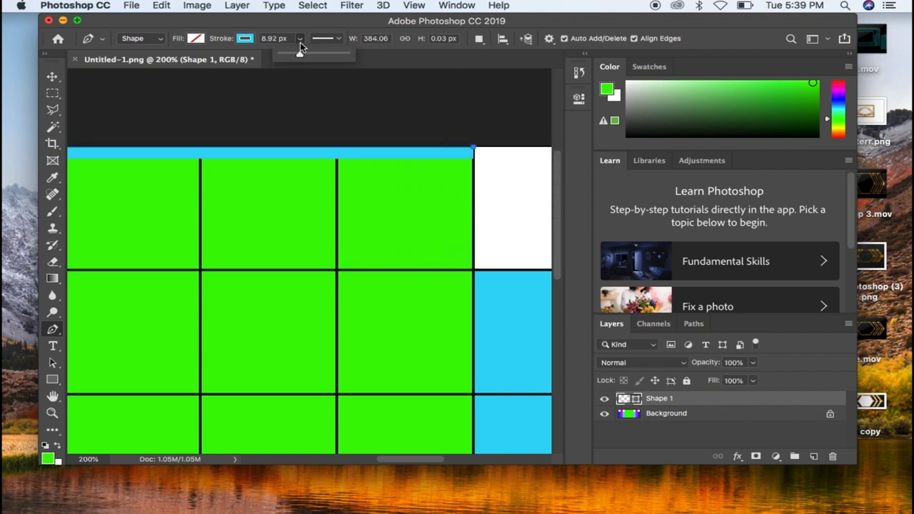
drag(301, 55, 306, 56)
scroll(460, 235, down, 2)
scroll(461, 235, right, 1)
scroll(461, 236, down, 5)
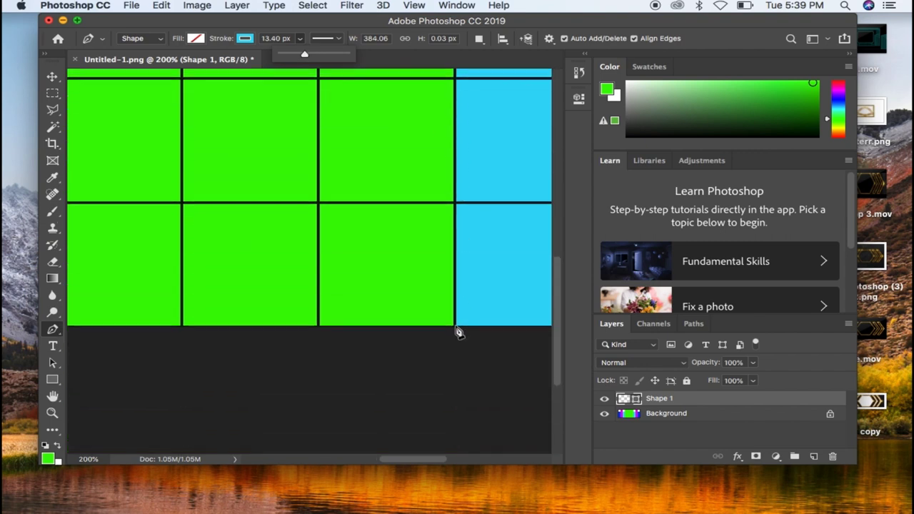
click(455, 327)
scroll(396, 305, left, 5)
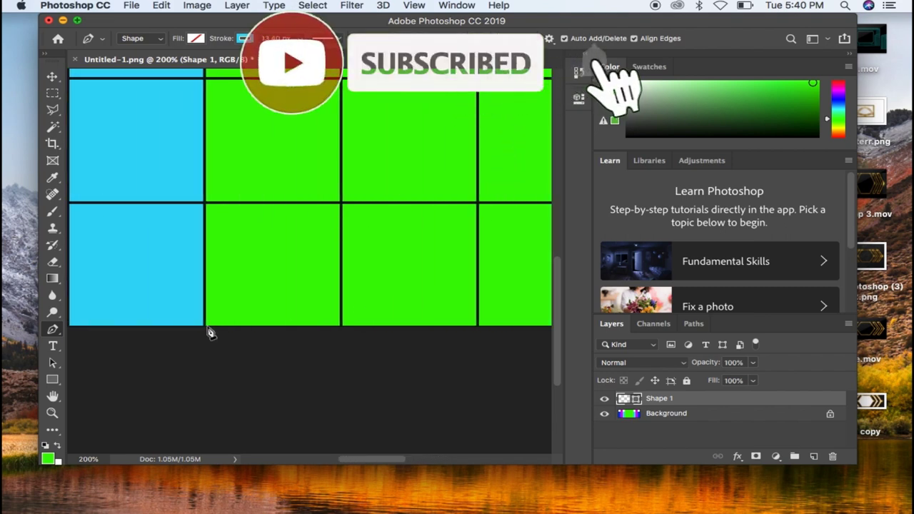
click(206, 326)
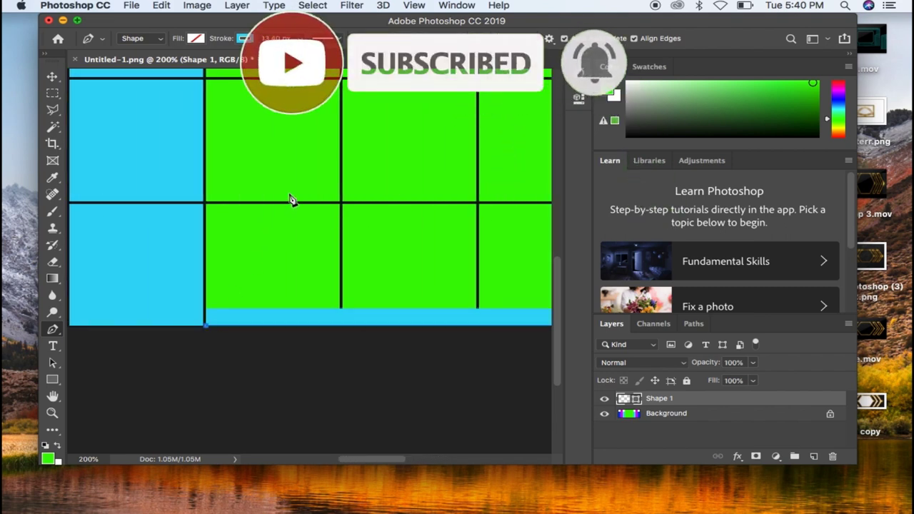
scroll(289, 197, up, 5)
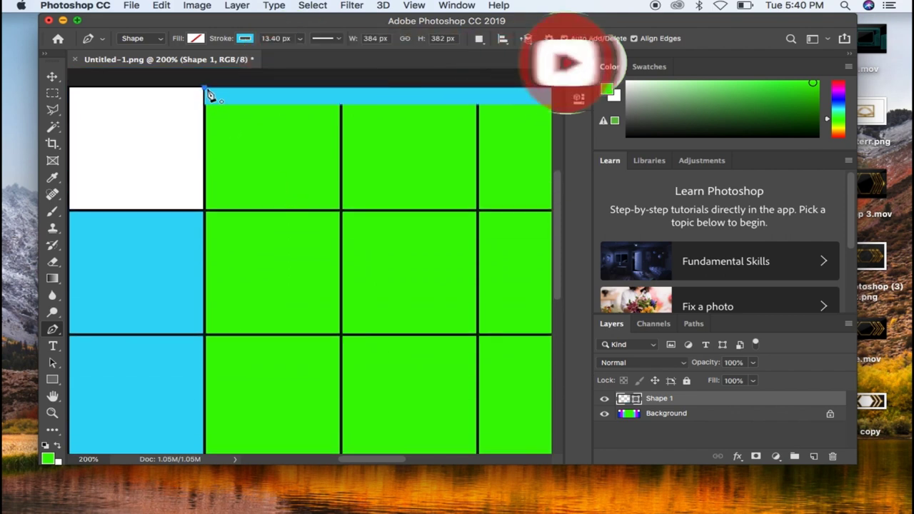
click(205, 91)
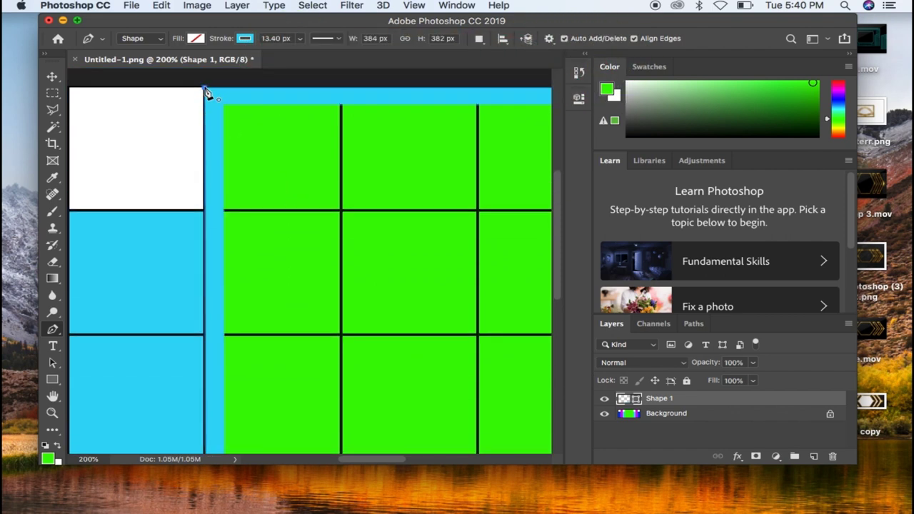
click(206, 91)
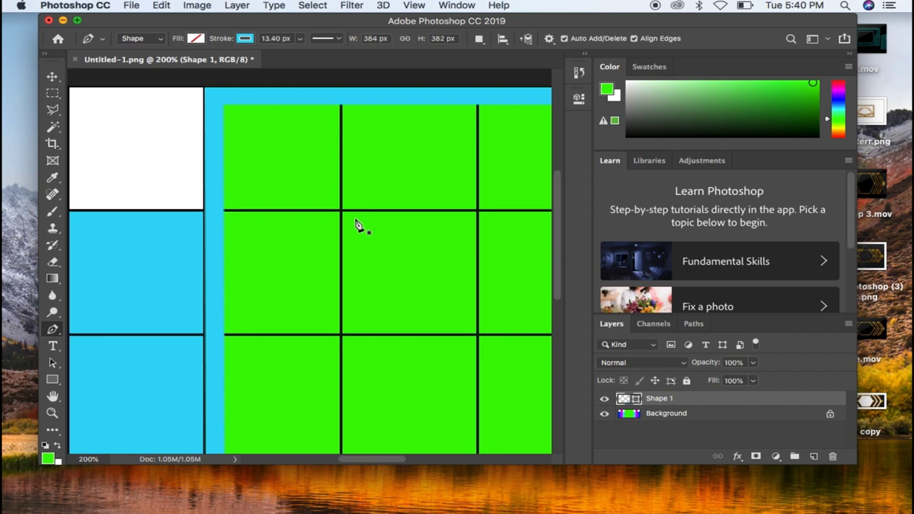
- Draw a closed Pen outline around the lower three cyan squares of the eighth column, about 95 by 288 px
scroll(449, 185, right, 8)
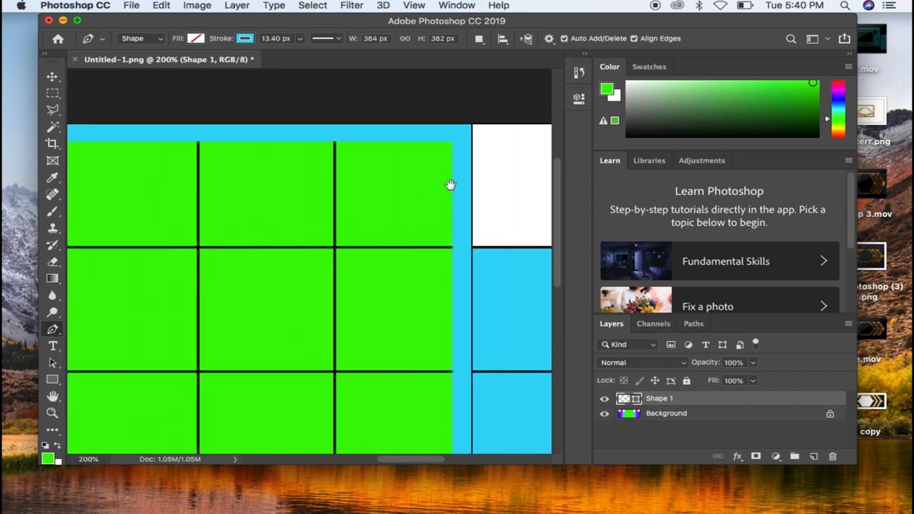
scroll(450, 184, right, 5)
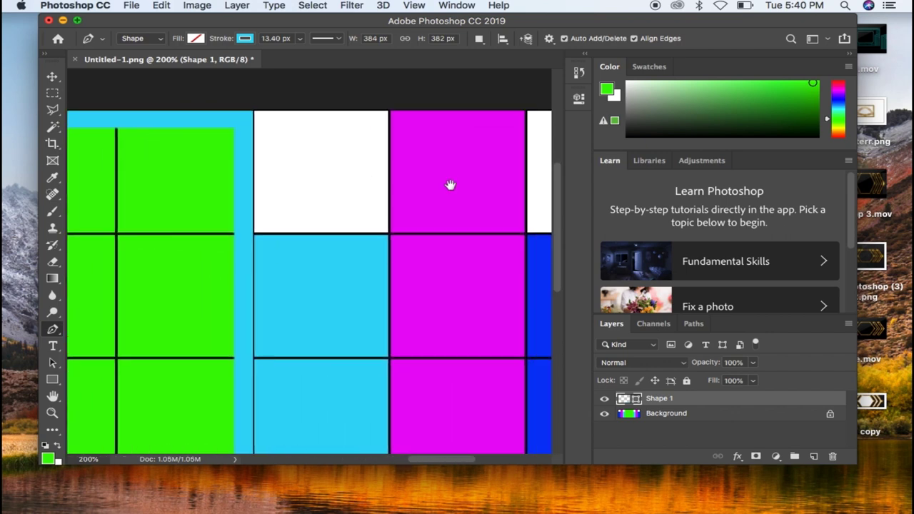
scroll(438, 158, up, 4)
scroll(439, 158, right, 3)
scroll(446, 157, up, 1)
scroll(446, 157, right, 1)
scroll(303, 240, down, 3)
scroll(303, 240, left, 1)
scroll(304, 240, down, 8)
scroll(304, 240, left, 3)
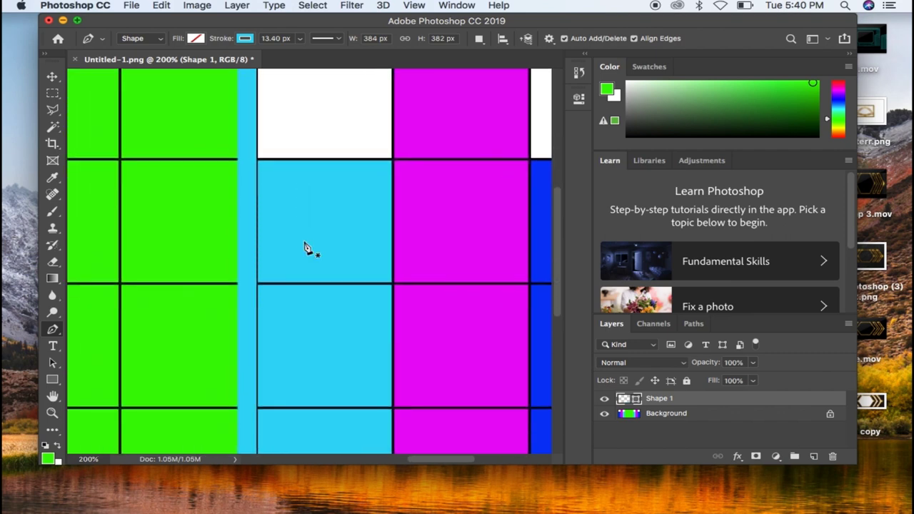
click(258, 160)
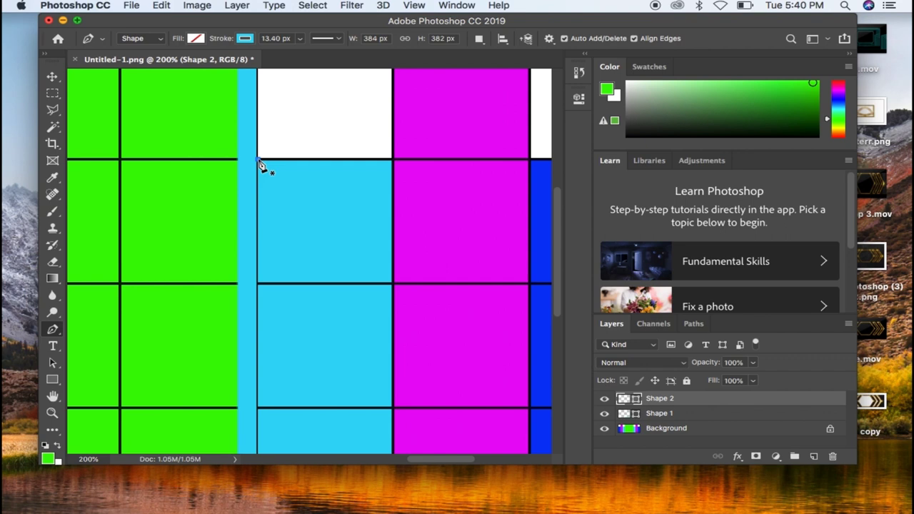
click(393, 163)
scroll(400, 429, down, 3)
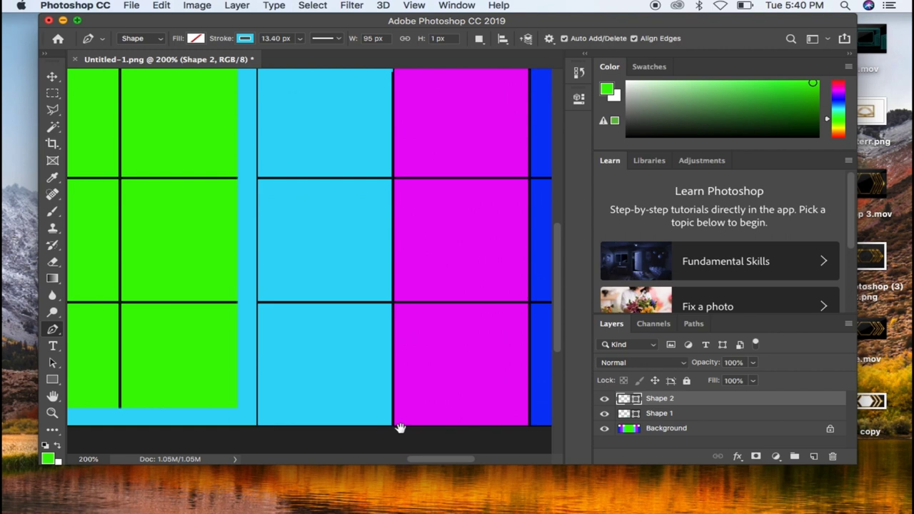
click(393, 426)
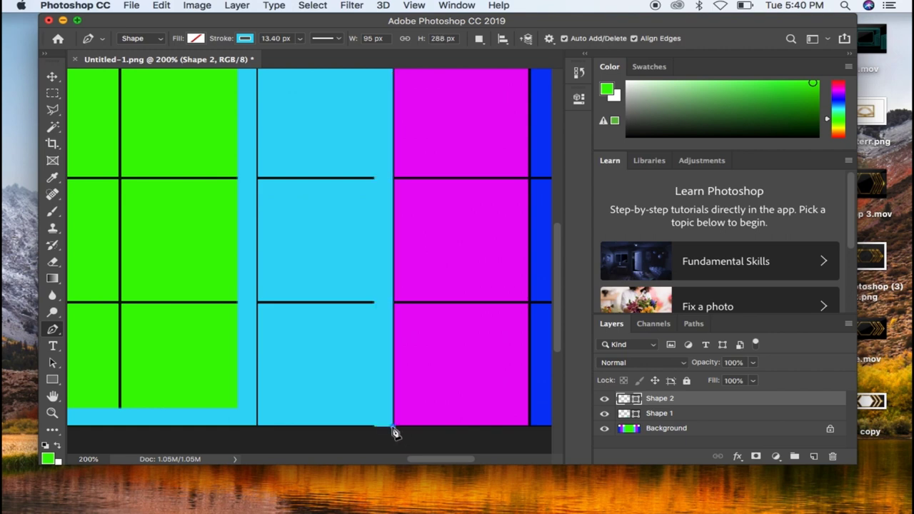
click(258, 426)
click(259, 179)
scroll(293, 111, up, 3)
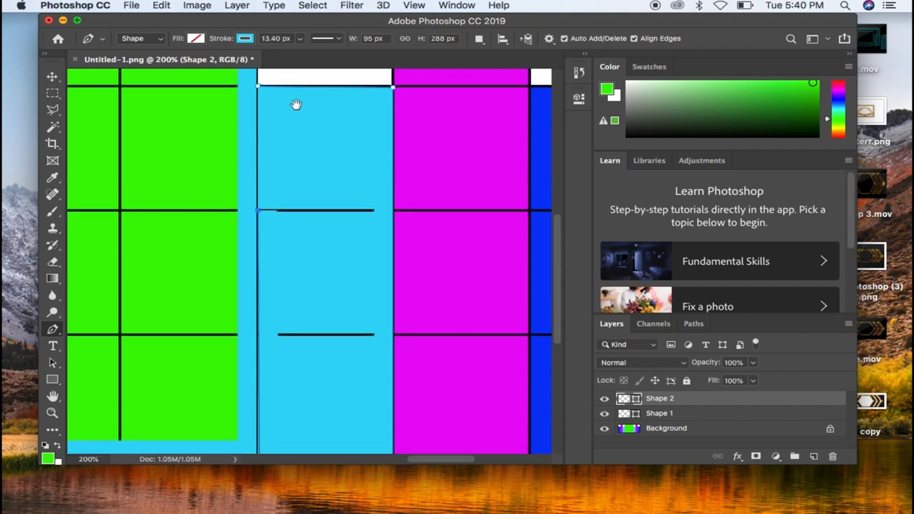
click(258, 156)
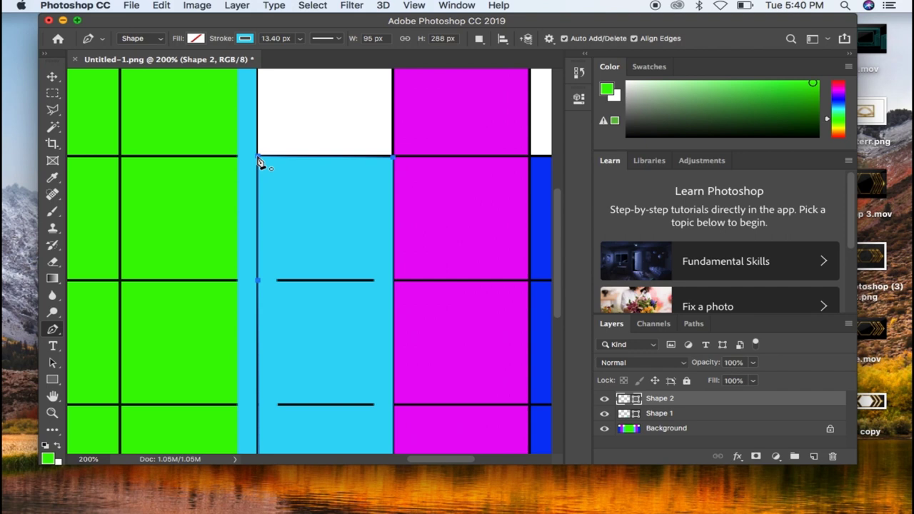
click(259, 161)
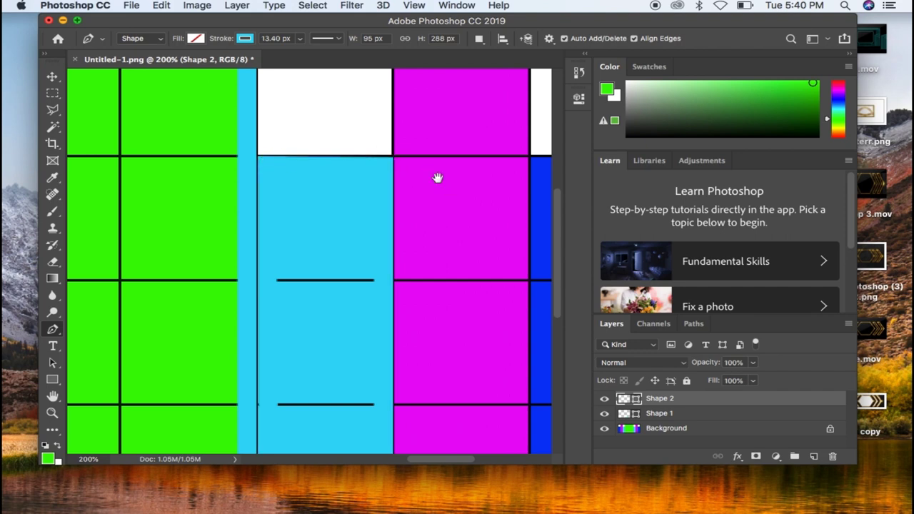
- Draw a closed Pen outline around the full-height magenta ninth column, about 96 by 382 px
scroll(436, 177, up, 3)
scroll(471, 174, right, 1)
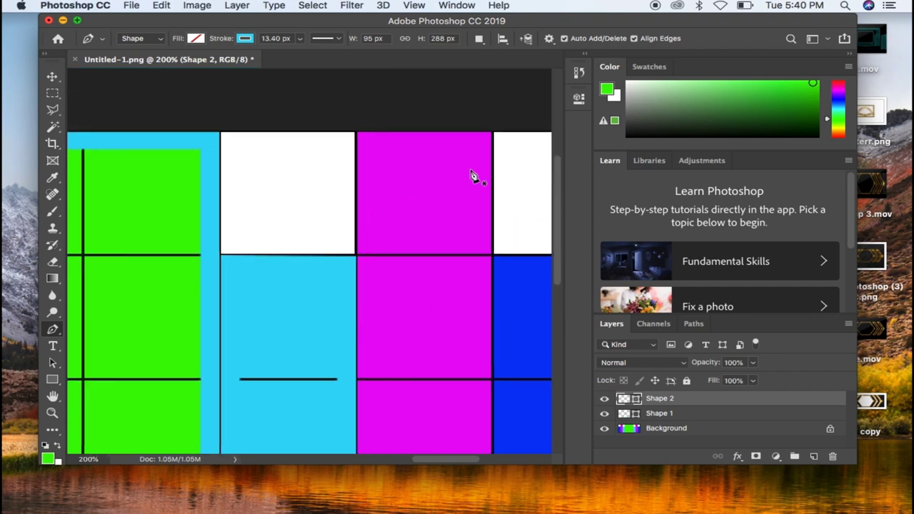
click(356, 133)
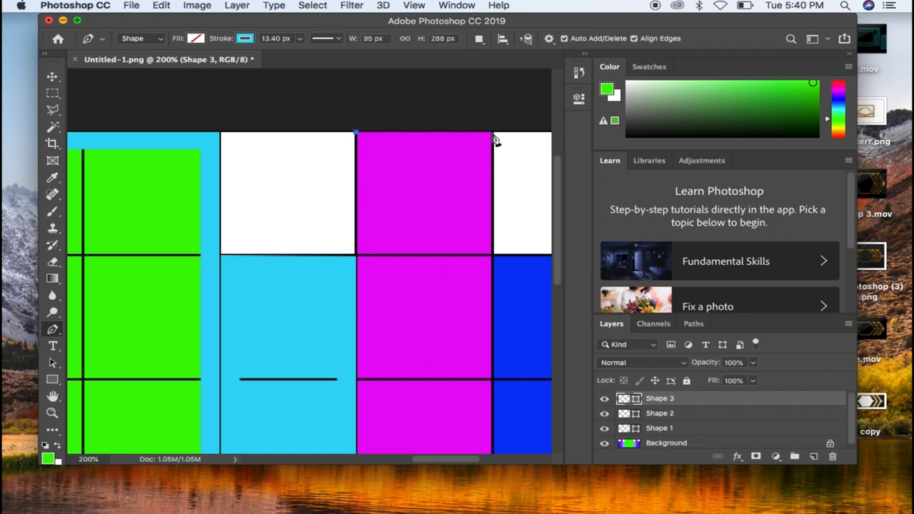
click(491, 133)
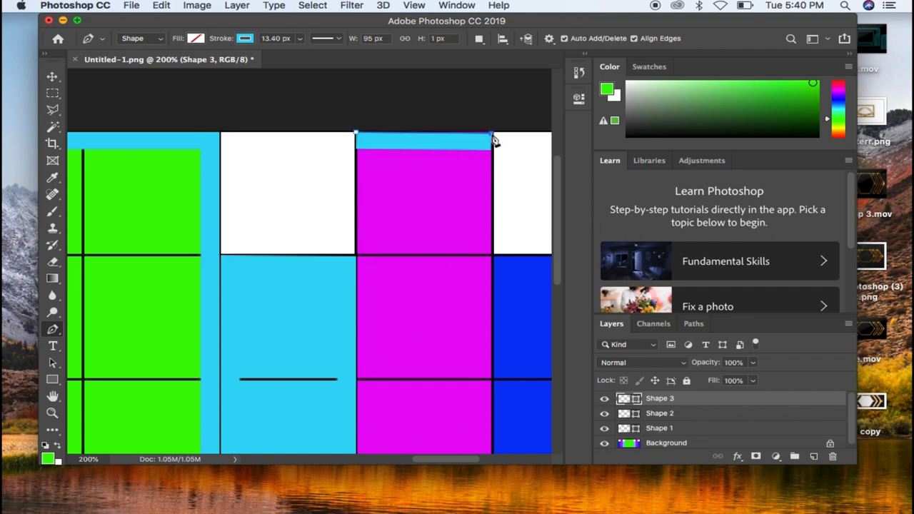
scroll(488, 206, down, 5)
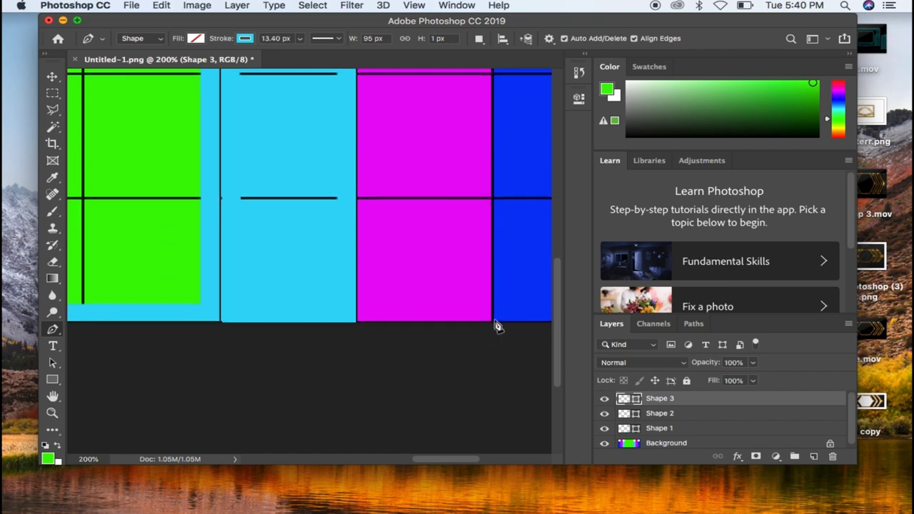
click(492, 321)
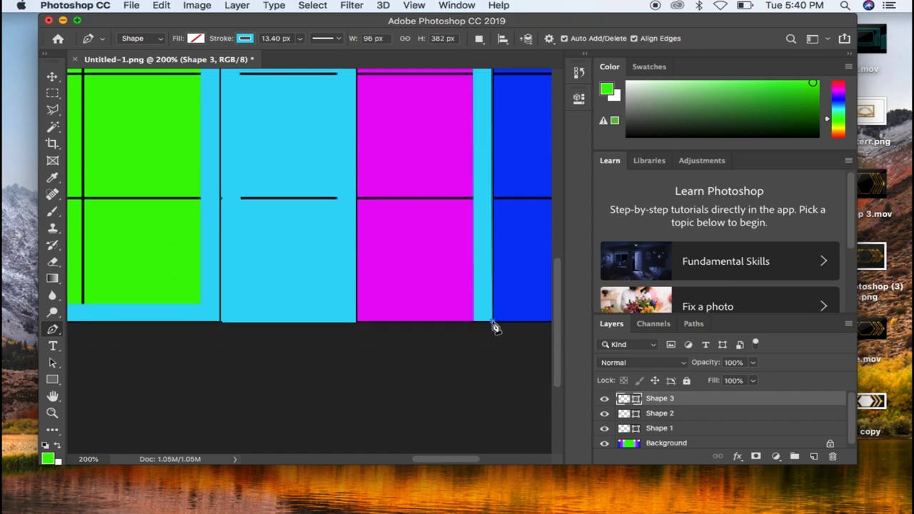
click(357, 322)
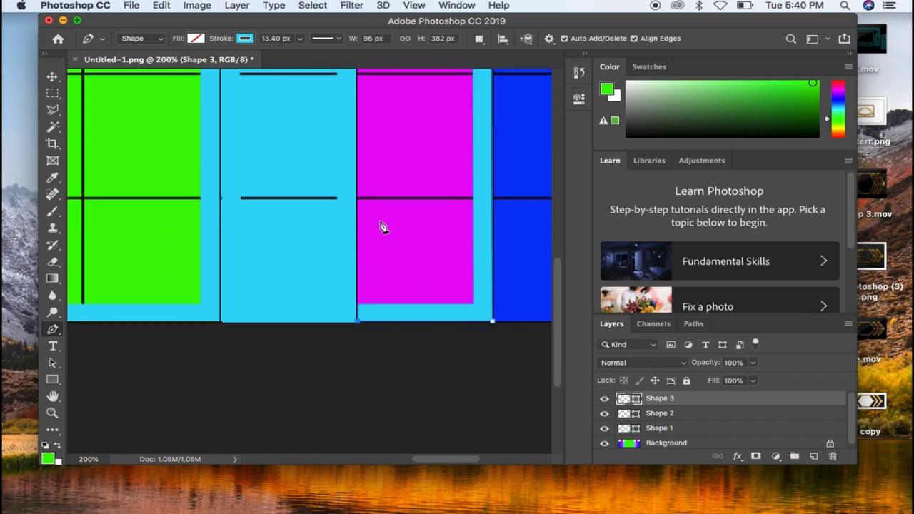
scroll(379, 210, up, 4)
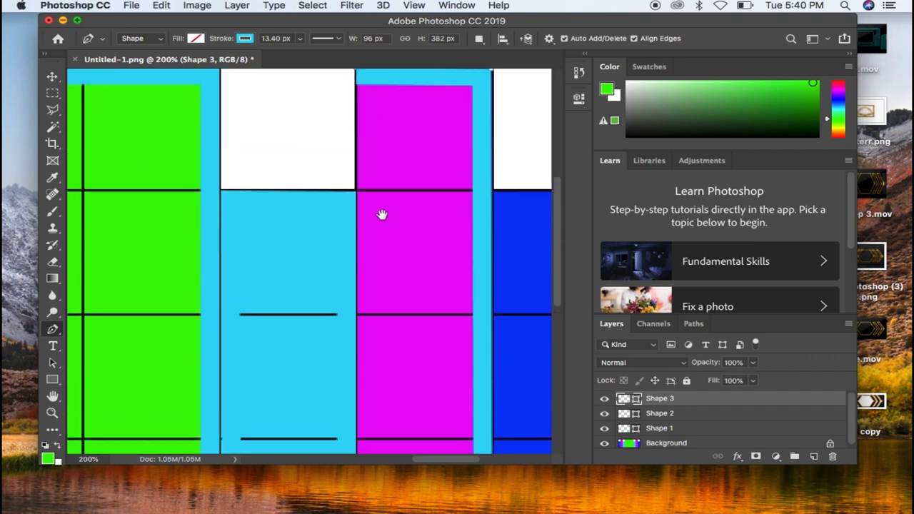
click(357, 87)
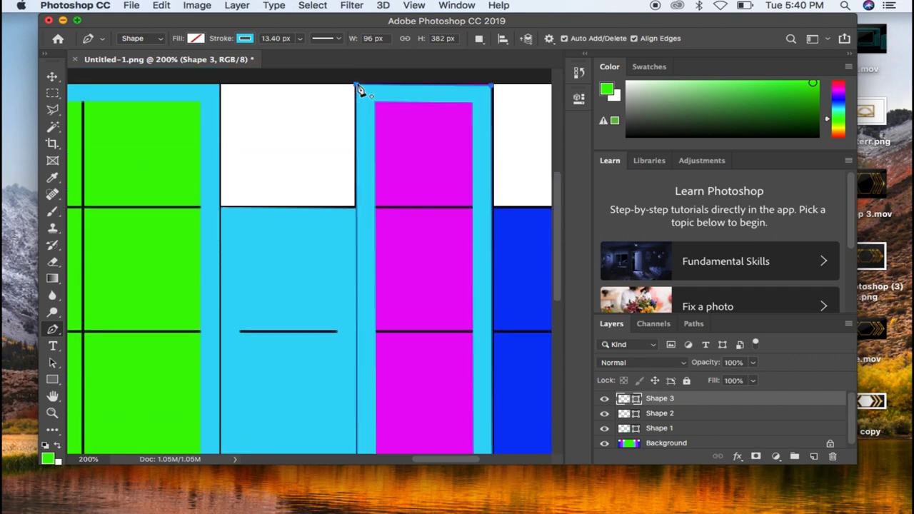
key(Return)
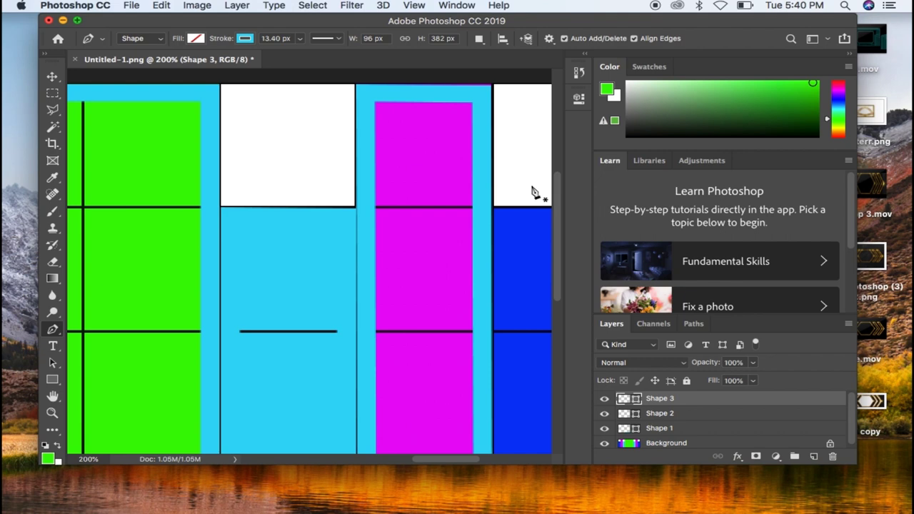
- Draw a closed Pen outline around the three blue squares of the tenth column, about 94 by 288 px
scroll(536, 206, right, 5)
scroll(536, 206, up, 2)
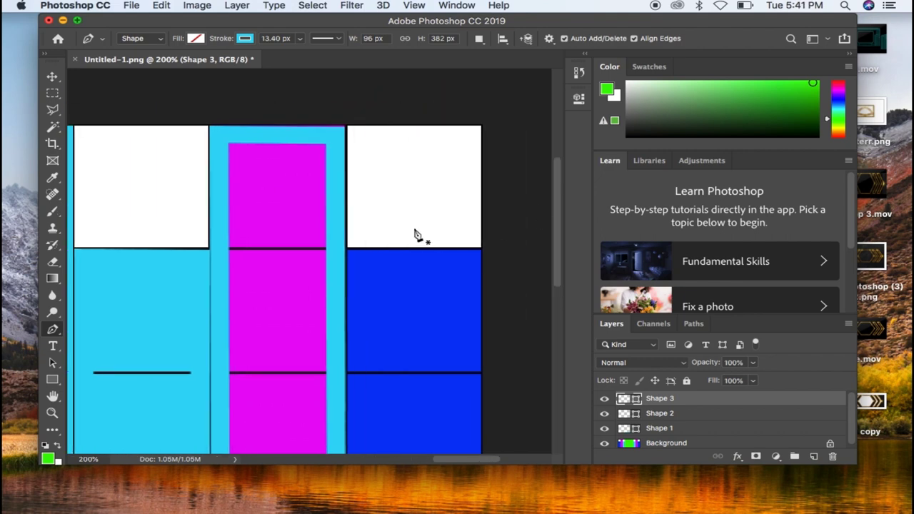
click(347, 248)
click(481, 248)
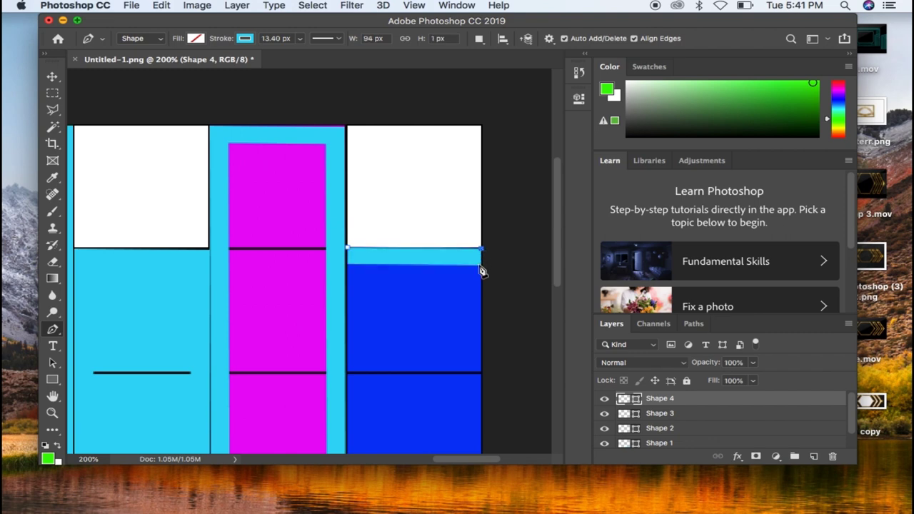
scroll(478, 271, down, 10)
click(482, 333)
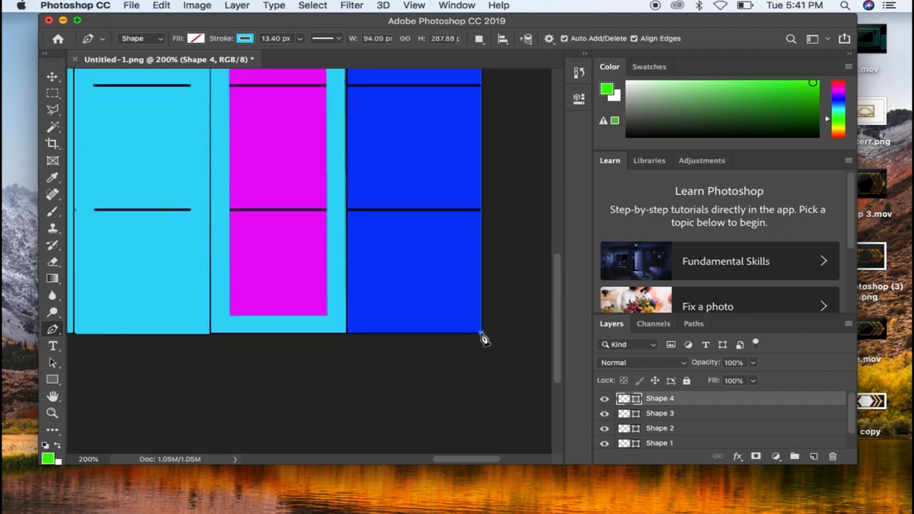
click(347, 334)
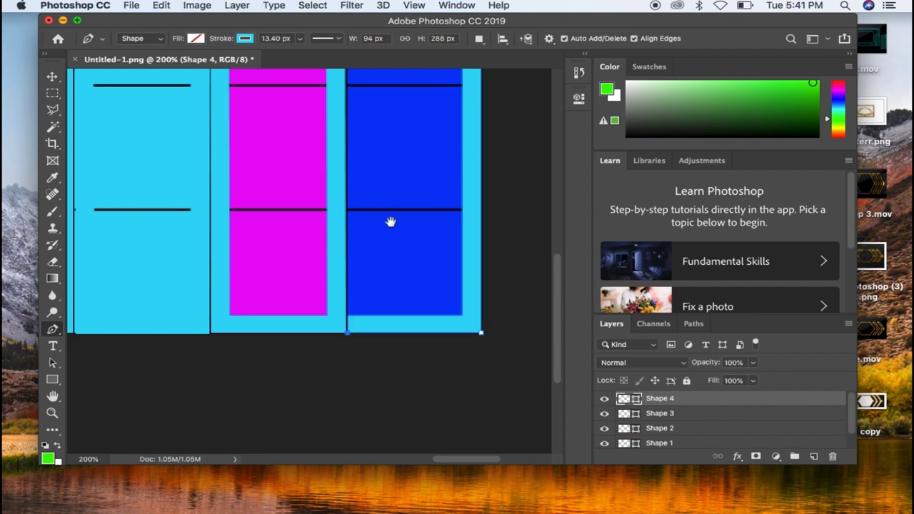
scroll(389, 219, up, 5)
scroll(390, 222, up, 2)
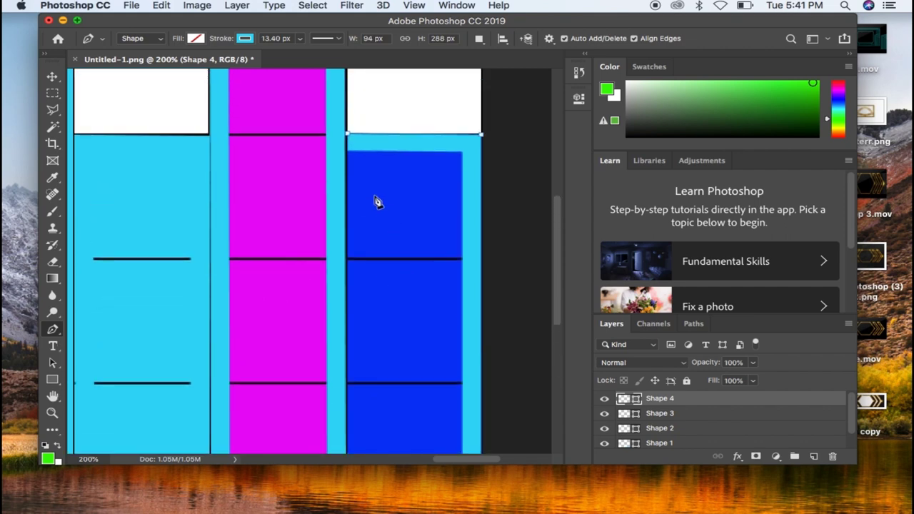
click(348, 135)
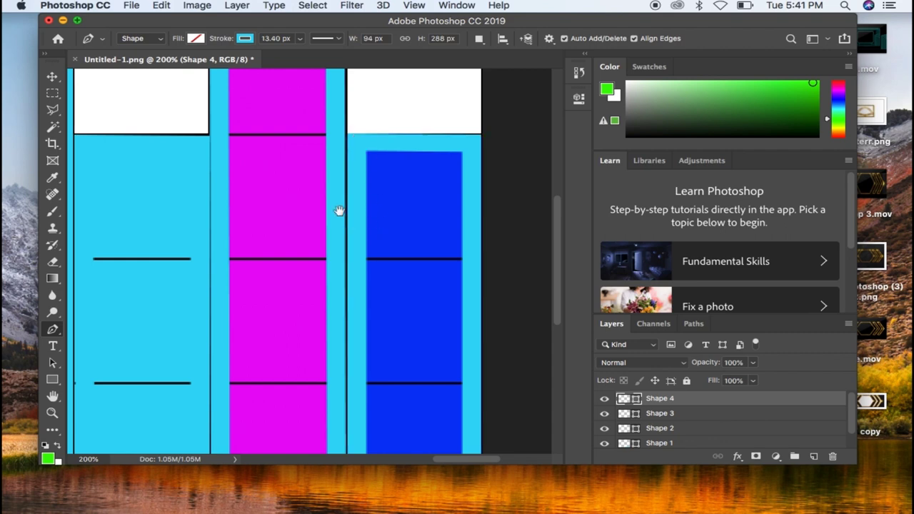
- Draw a closed Pen outline around the lower three cyan squares of the third column, about 96 by 288 px
scroll(268, 207, left, 2)
scroll(268, 207, down, 5)
scroll(268, 207, up, 5)
scroll(267, 207, left, 5)
scroll(268, 207, right, 5)
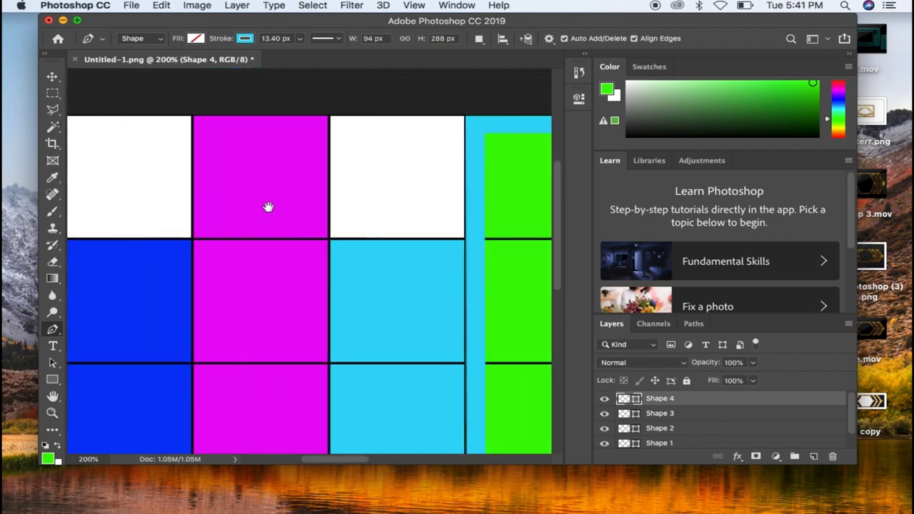
click(329, 239)
click(466, 243)
scroll(464, 257, down, 3)
scroll(464, 257, right, 2)
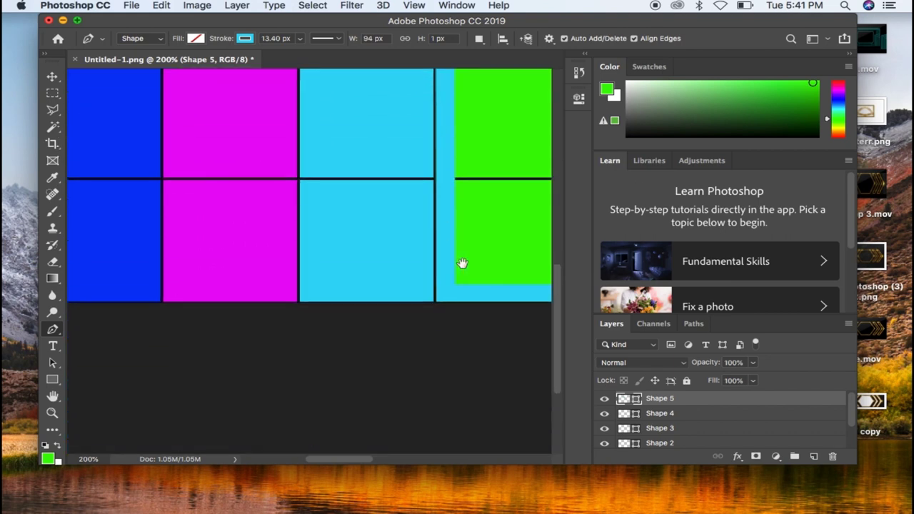
click(436, 303)
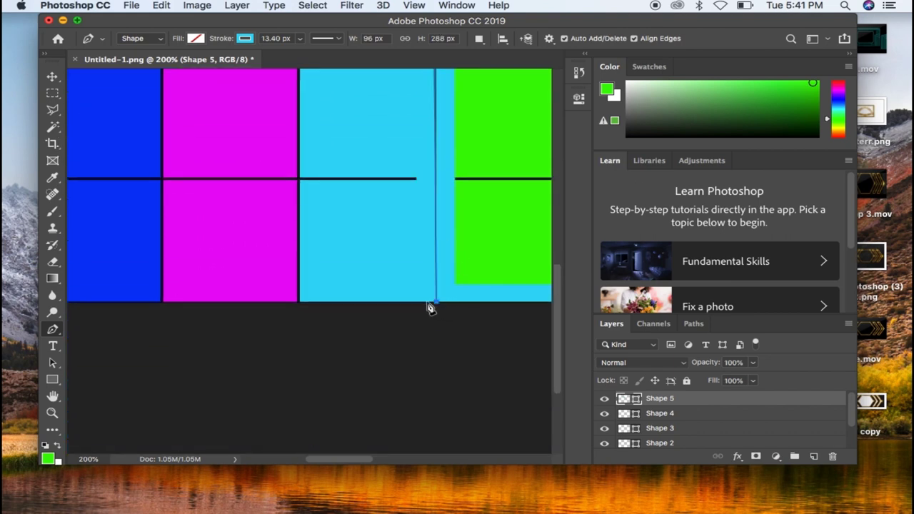
click(301, 302)
scroll(326, 210, up, 4)
click(301, 177)
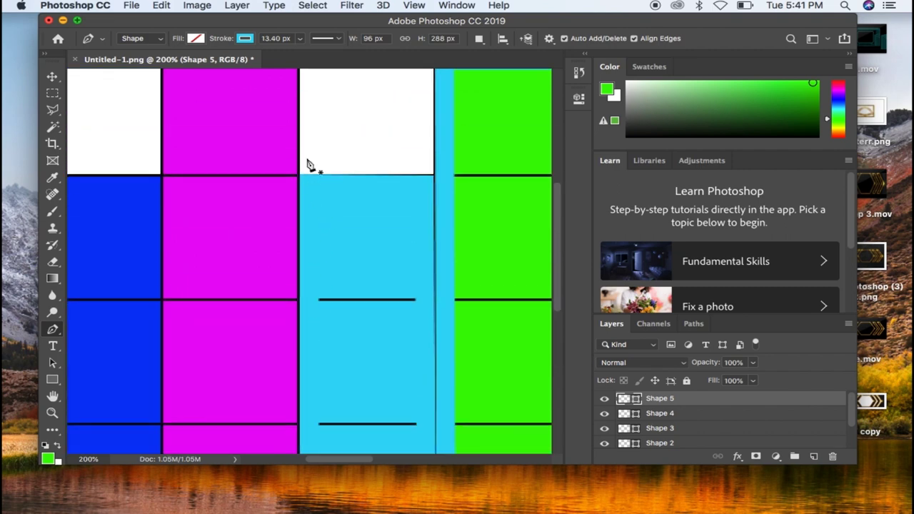
- Draw a closed Pen outline around the full-height magenta second column, about 96 by 383 px
scroll(354, 124, up, 3)
scroll(354, 124, left, 1)
scroll(354, 124, up, 2)
scroll(354, 124, left, 1)
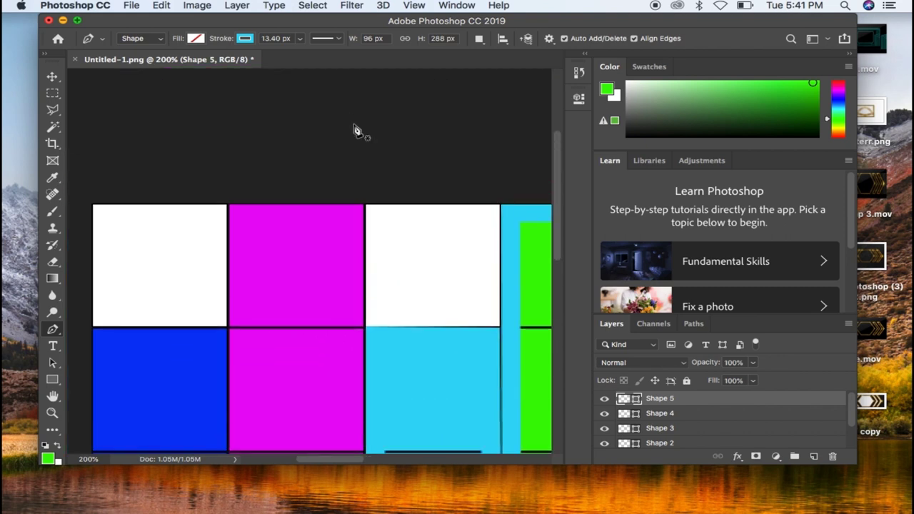
click(228, 206)
click(365, 207)
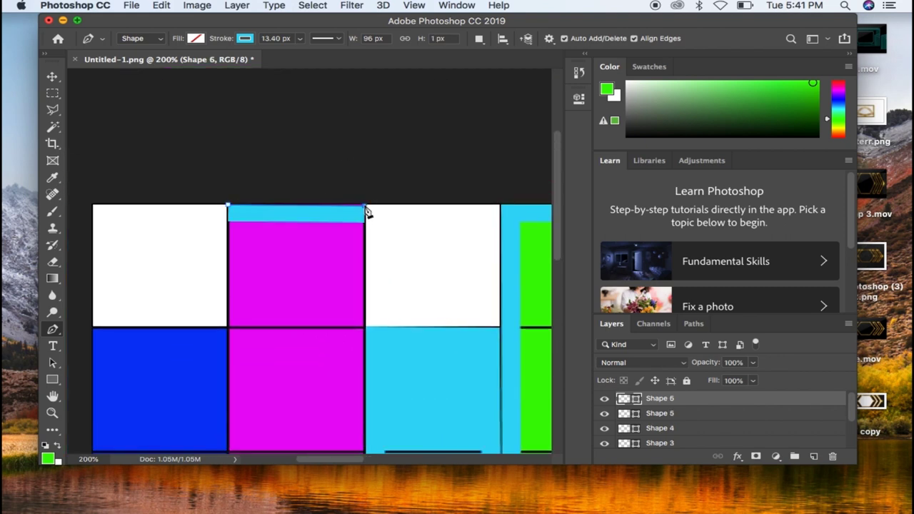
scroll(366, 240, down, 10)
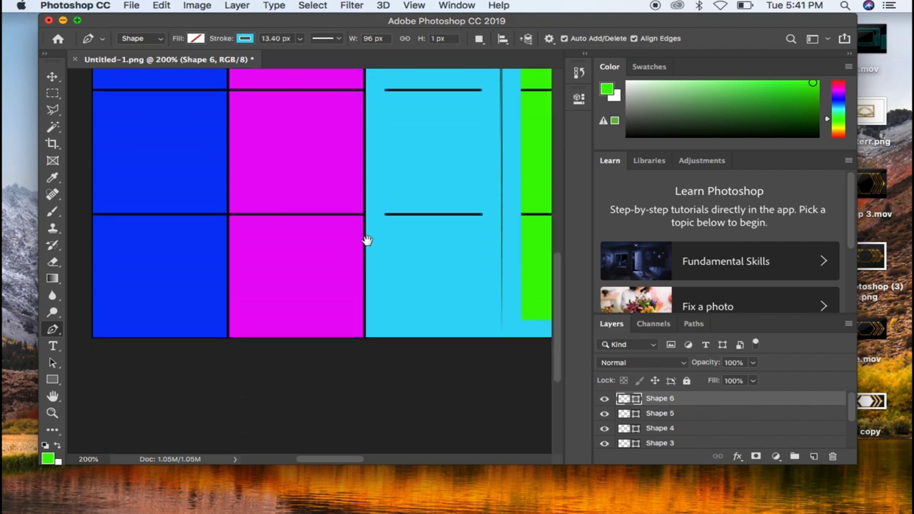
click(365, 337)
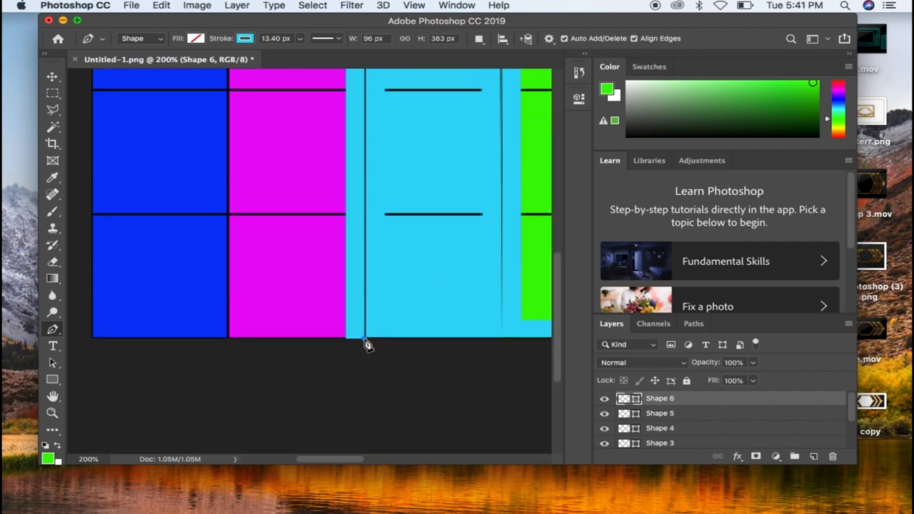
click(229, 339)
scroll(257, 247, up, 3)
scroll(257, 247, left, 1)
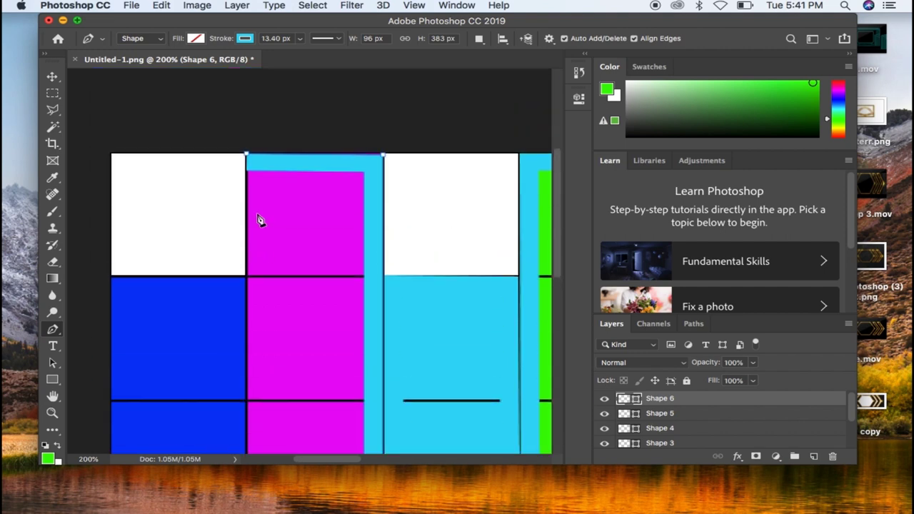
click(246, 155)
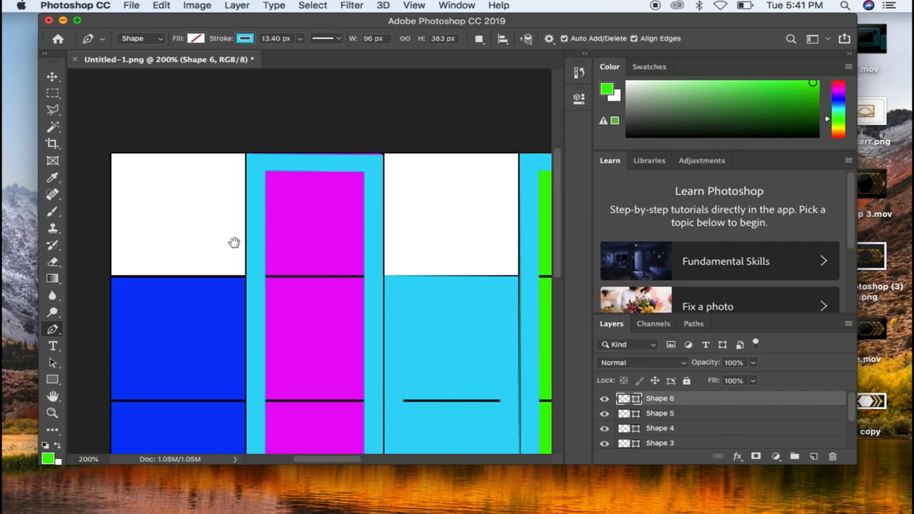
- Draw a closed Pen outline around the three blue squares of the first column, about 95 by 288 px
scroll(234, 240, left, 5)
click(304, 276)
click(439, 278)
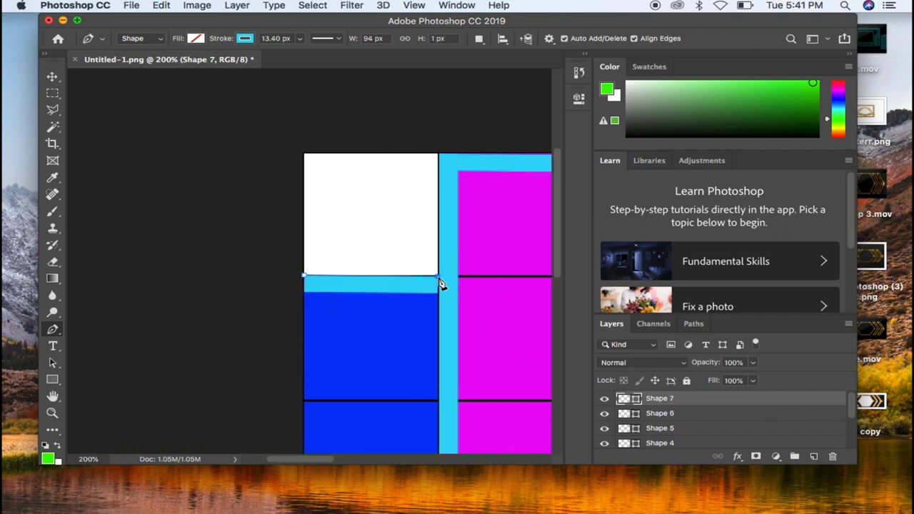
scroll(436, 302, down, 8)
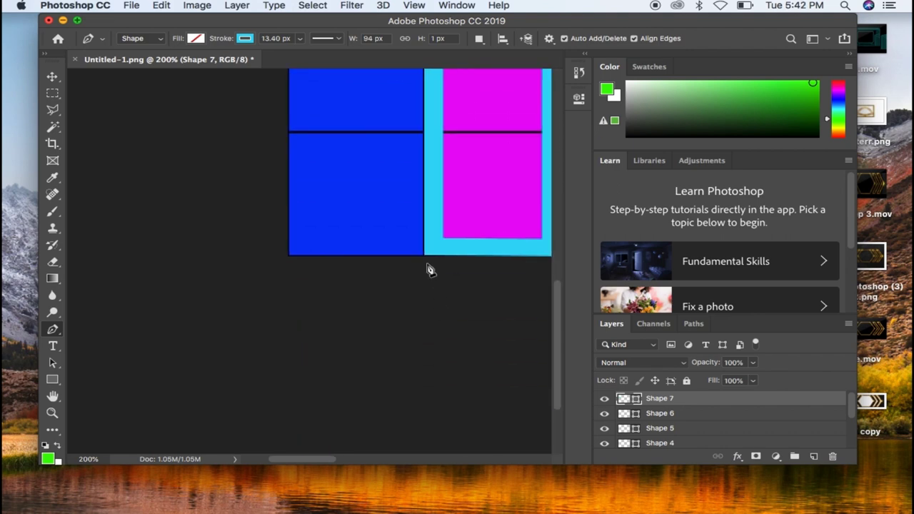
click(424, 255)
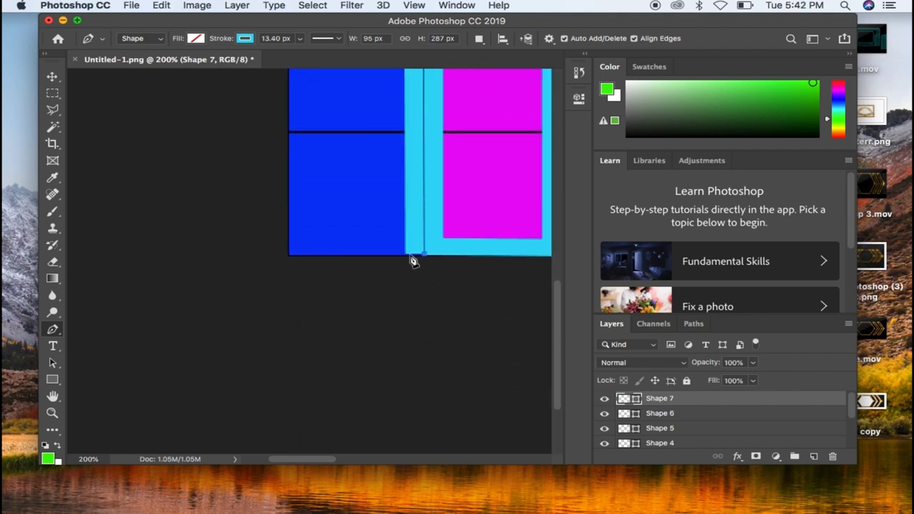
click(289, 256)
scroll(307, 197, up, 5)
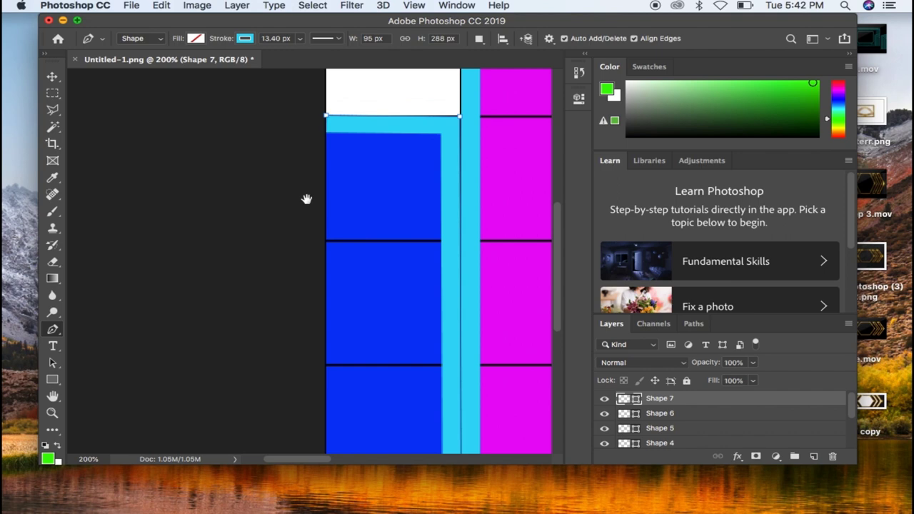
click(327, 117)
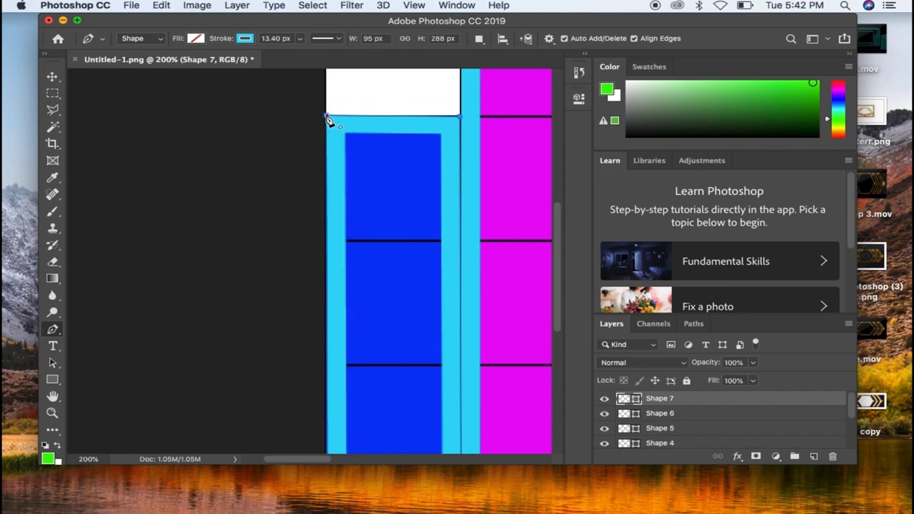
key(Return)
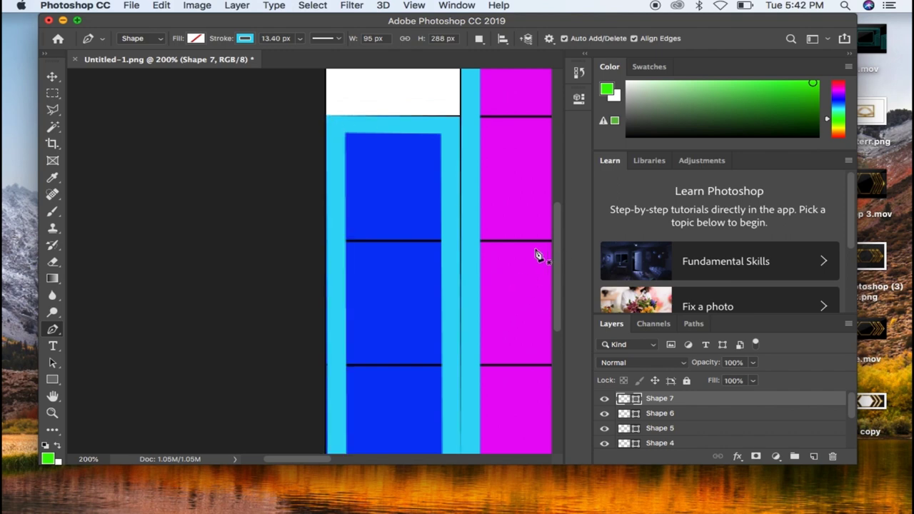
- Hide the Background layer so only the stroked outline shapes show on transparency
key(super+minus)
key(super+minus)
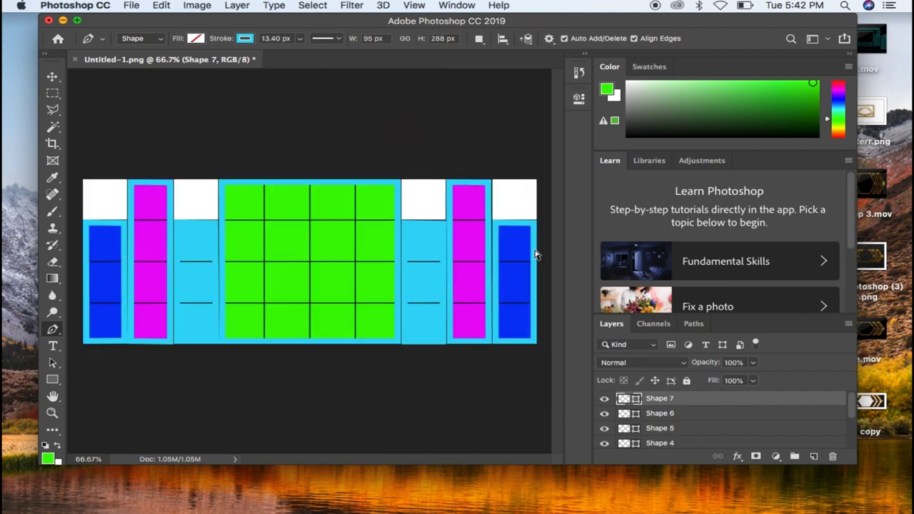
scroll(678, 442, down, 3)
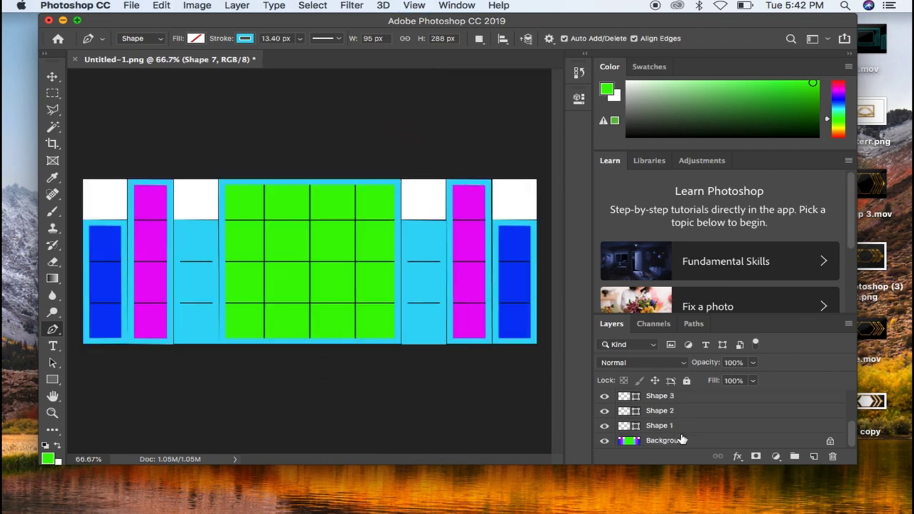
click(604, 440)
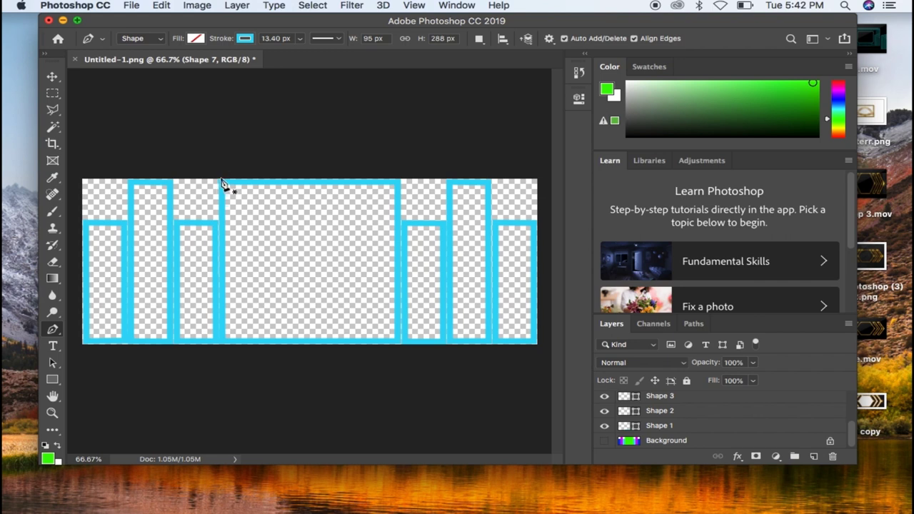
- Save the outlines as the PNG copy "Untitled-1 copy.png" on the Desktop with the large file size (fastest saving) option
click(134, 6)
click(159, 139)
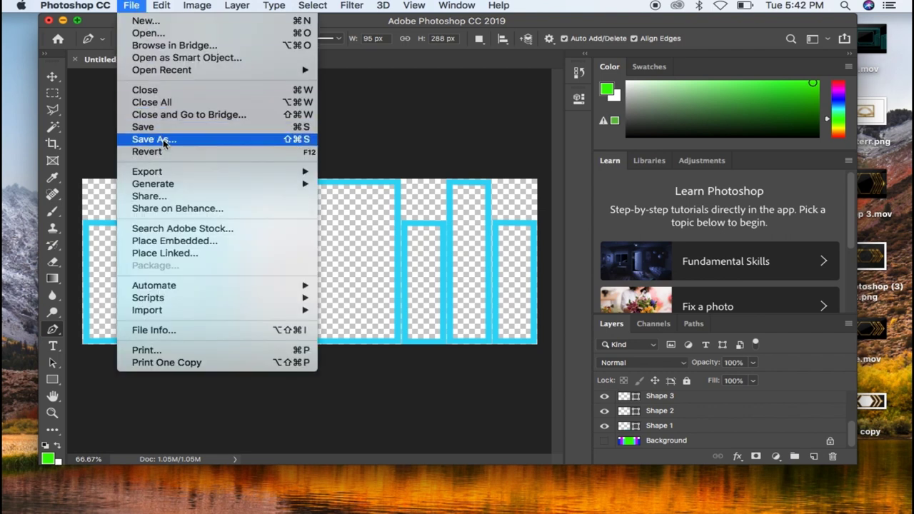
click(385, 177)
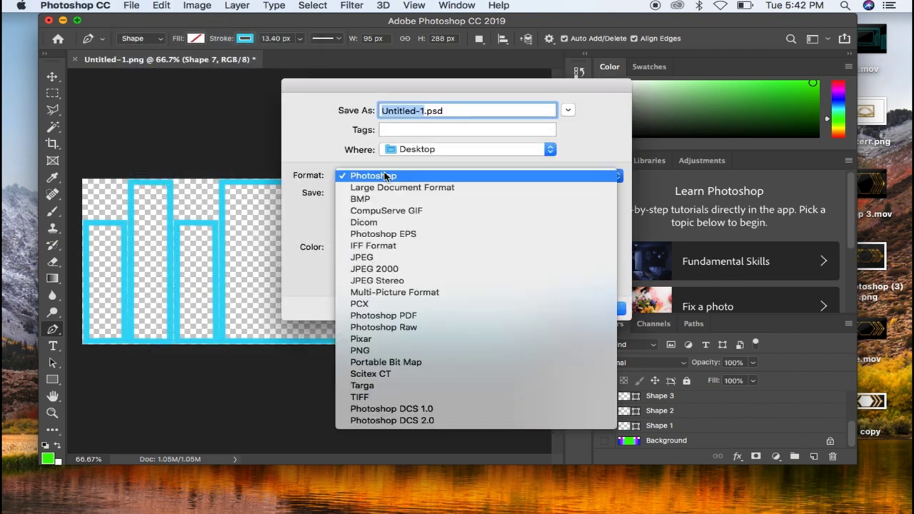
click(370, 354)
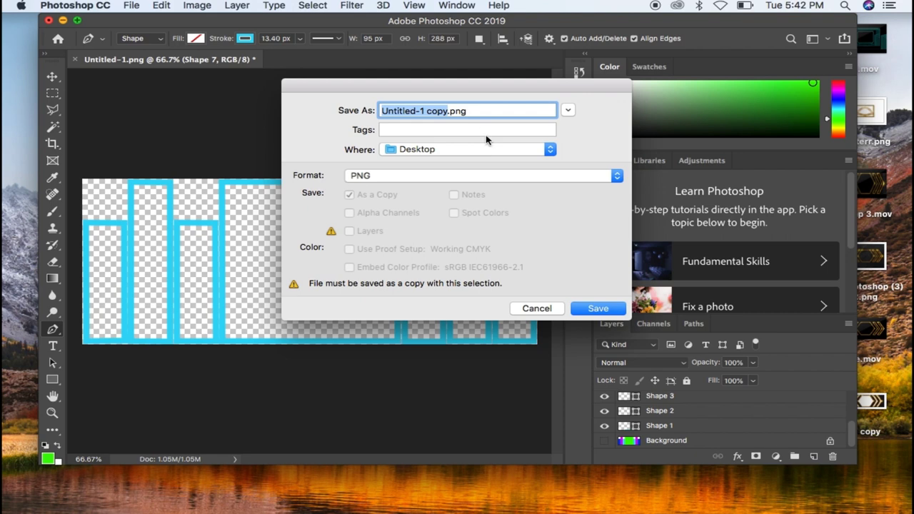
click(597, 309)
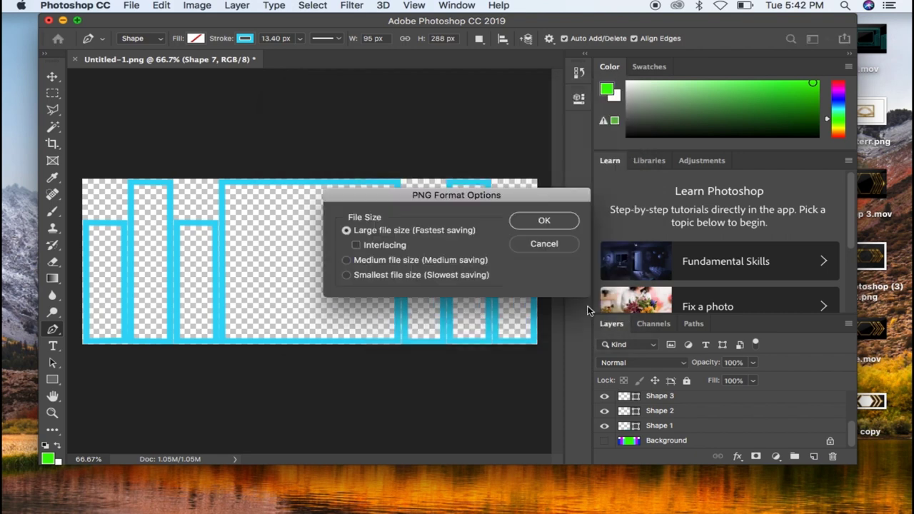
click(542, 222)
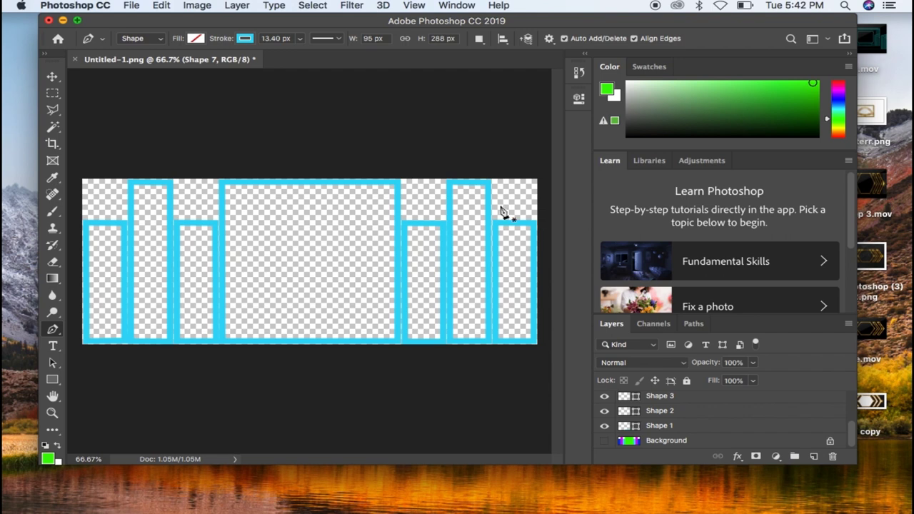
- Close the document without saving its changes and reopen the recent file Untitled-1.png
click(74, 60)
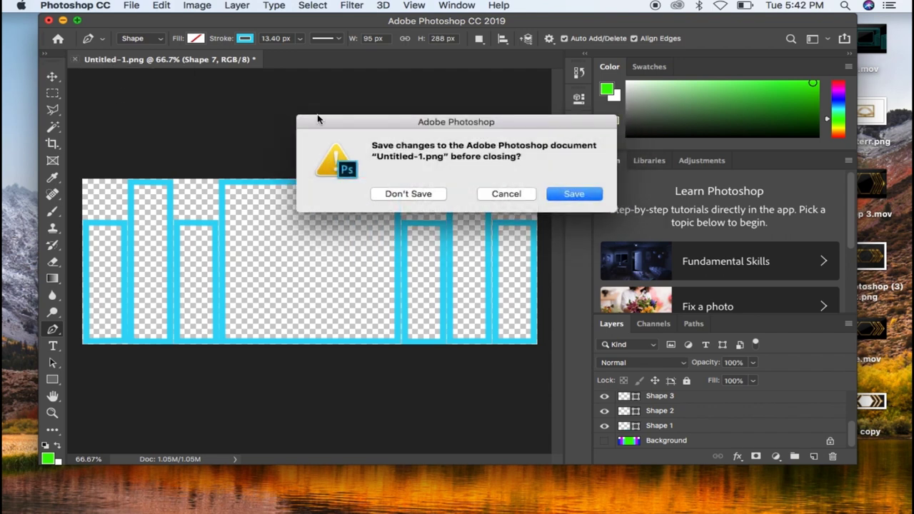
click(391, 195)
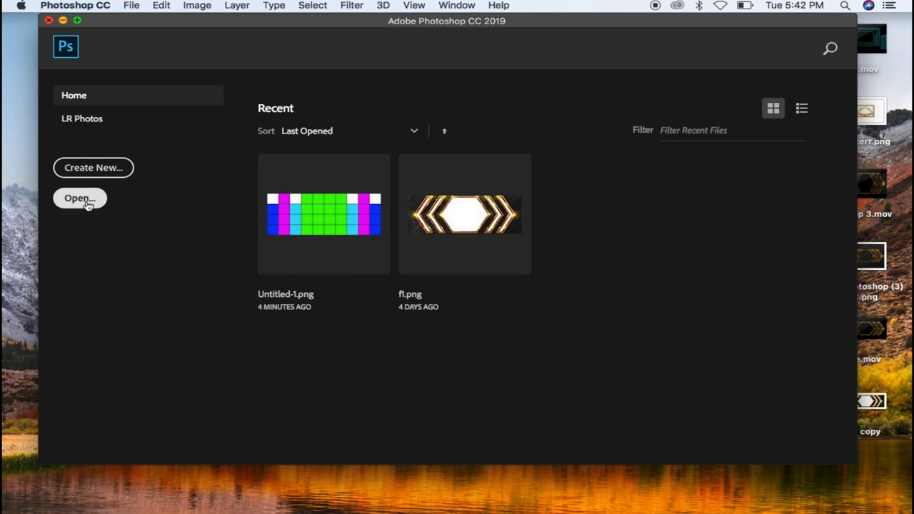
click(303, 214)
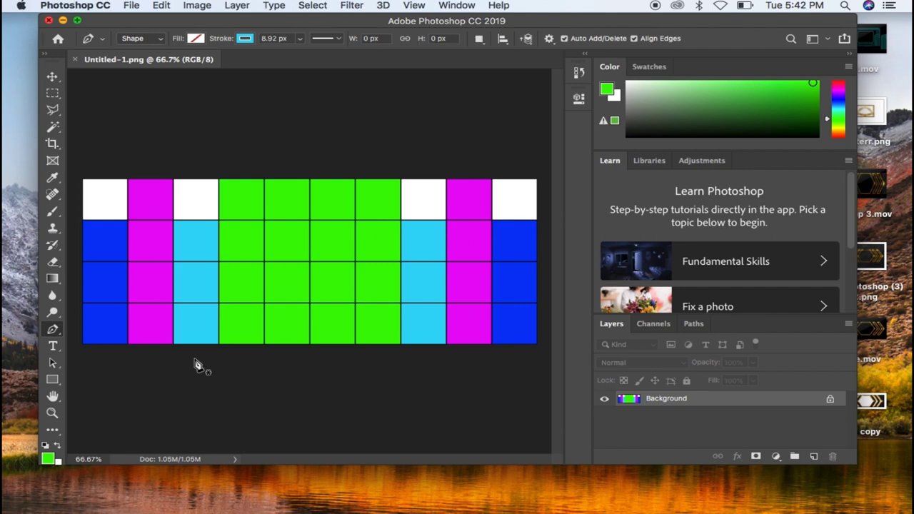
- Start a stroked Pen outline with a segment about 95 px wide along the top edge of the first column's blue squares
key(super+equal)
key(super+equal)
key(super+equal)
key(super+equal)
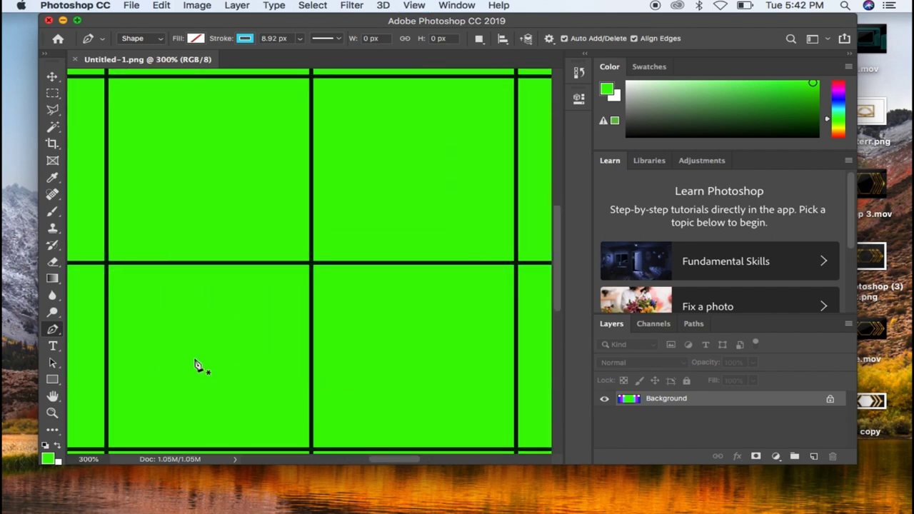
scroll(187, 231, left, 10)
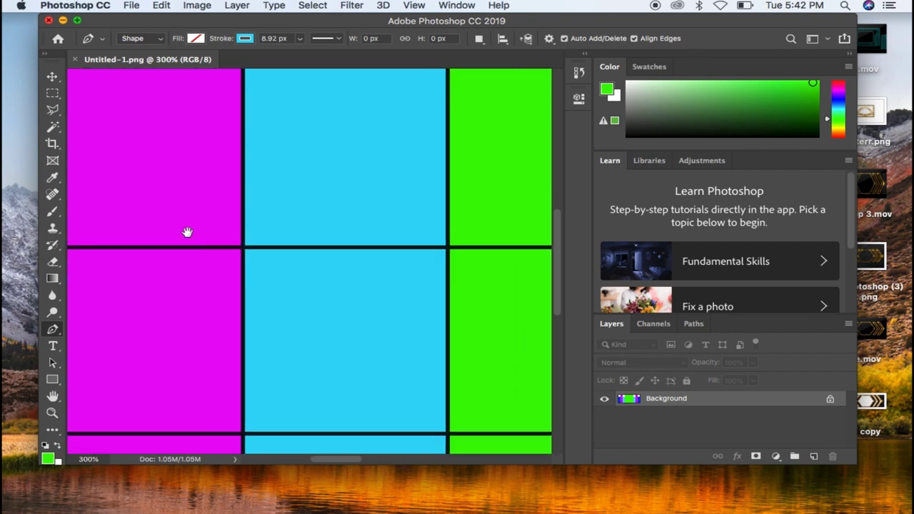
scroll(187, 231, right, 5)
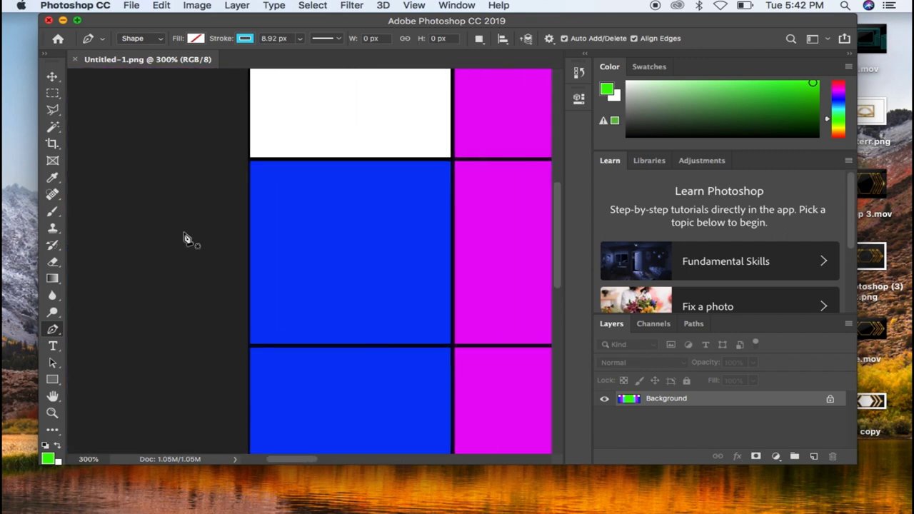
click(251, 161)
click(250, 161)
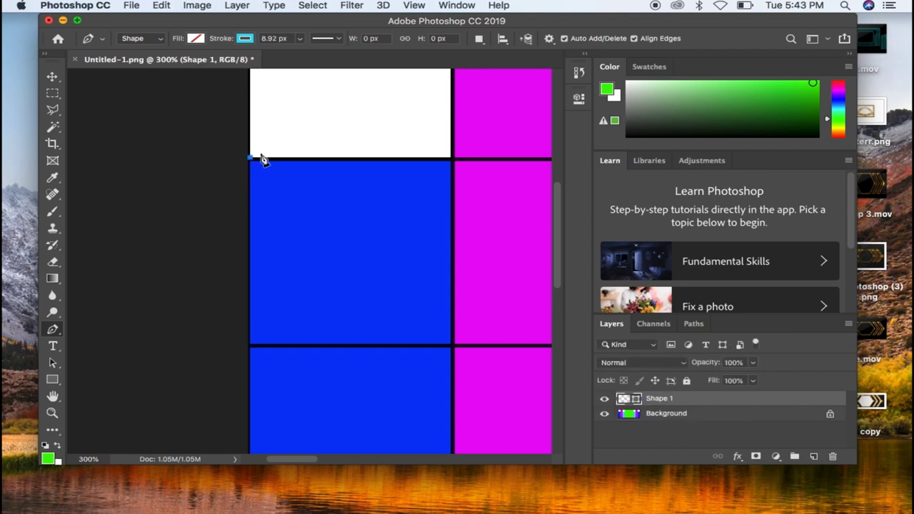
click(452, 164)
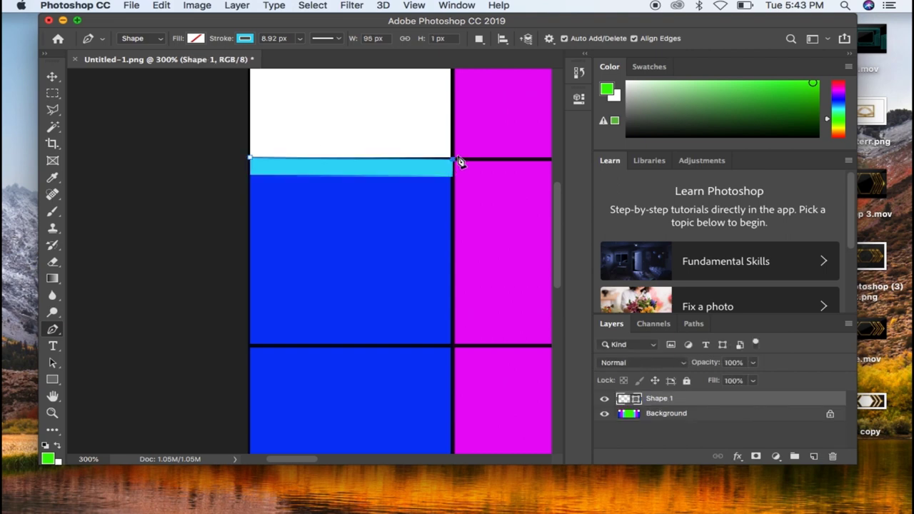
- Continue the Pen outline up, across and back down around the uppermost magenta square of the second column
scroll(489, 141, up, 5)
scroll(489, 140, right, 2)
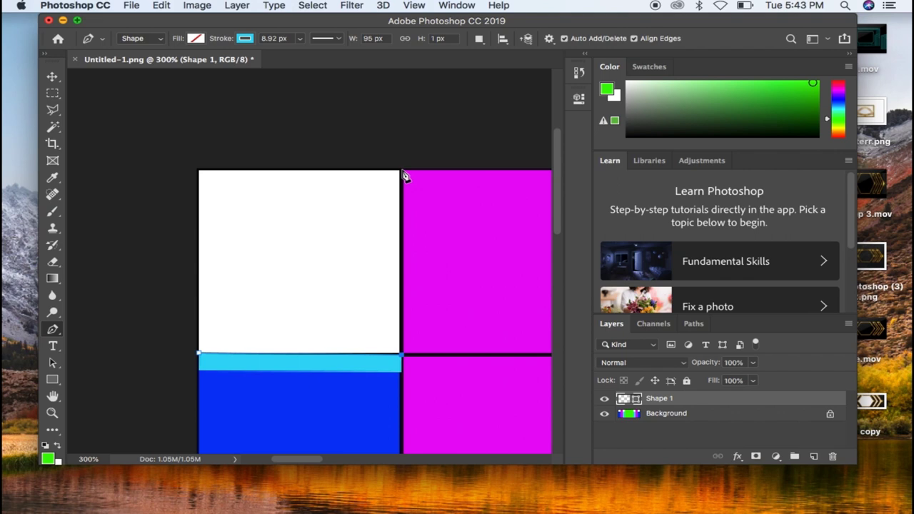
click(402, 172)
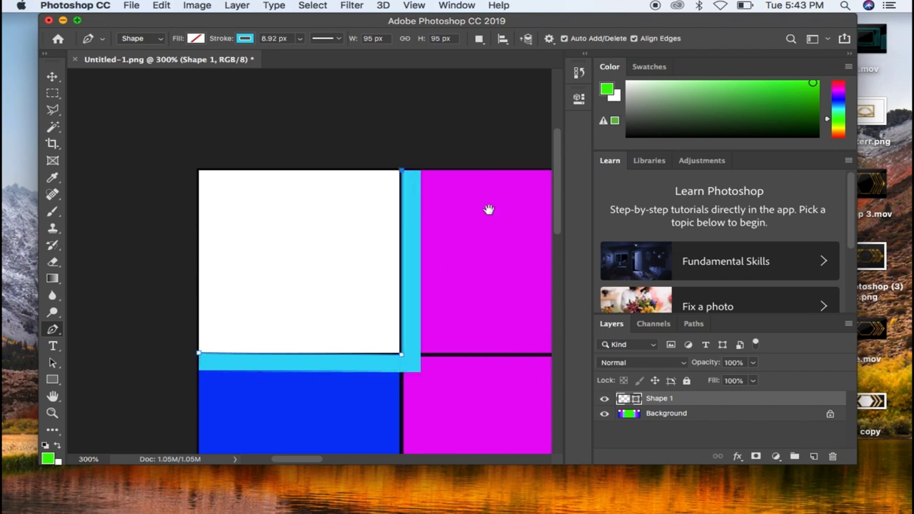
scroll(489, 209, right, 4)
scroll(488, 209, right, 1)
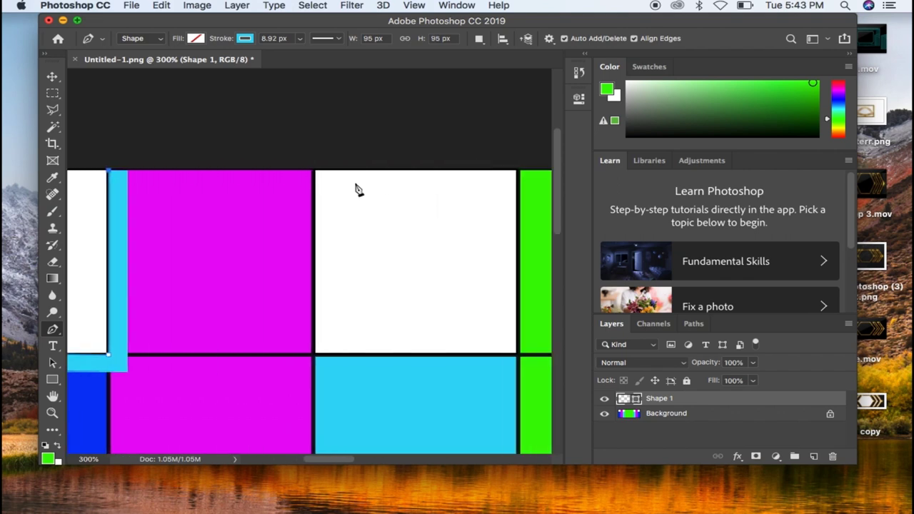
click(315, 172)
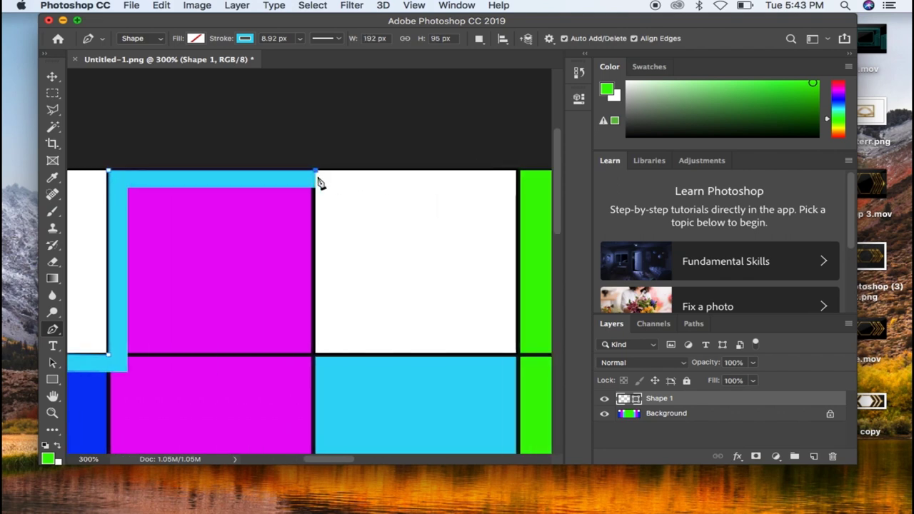
click(315, 355)
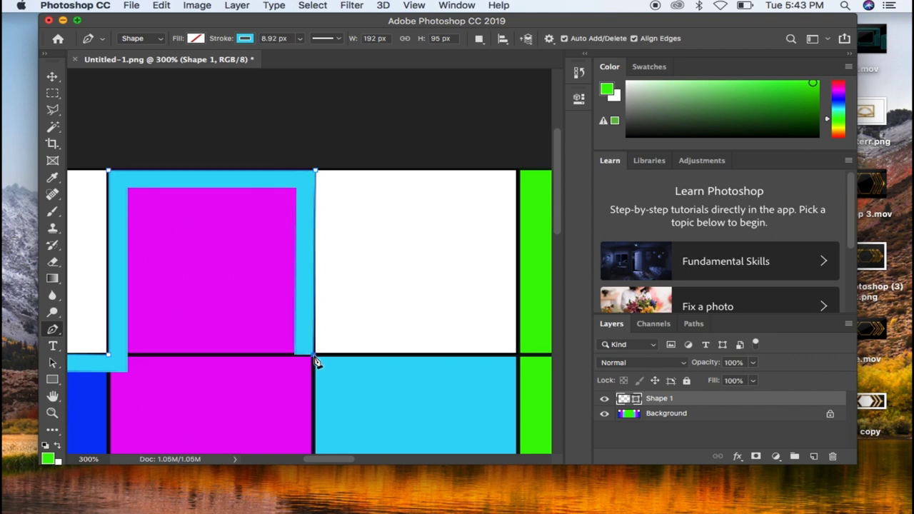
- Extend the outline along the top of the third column's cyan squares, then up, across and one square down around the green block
click(519, 356)
scroll(521, 322, right, 6)
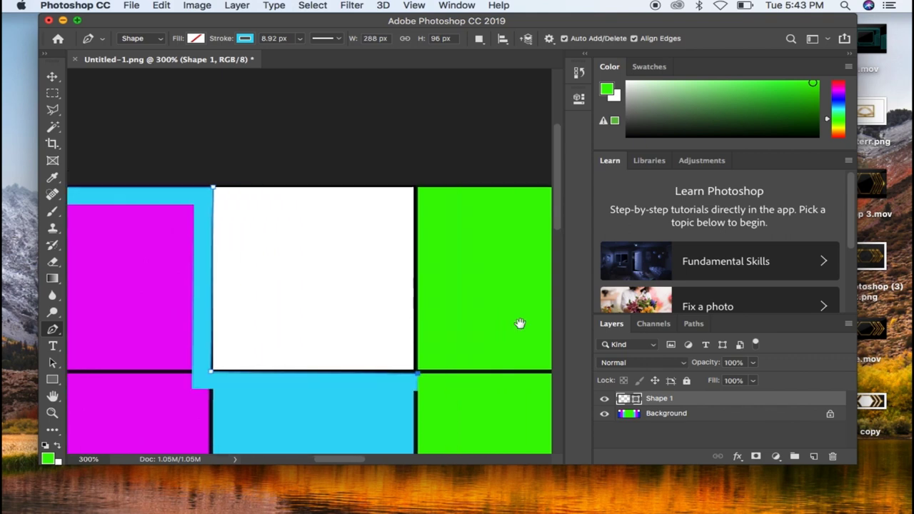
click(398, 189)
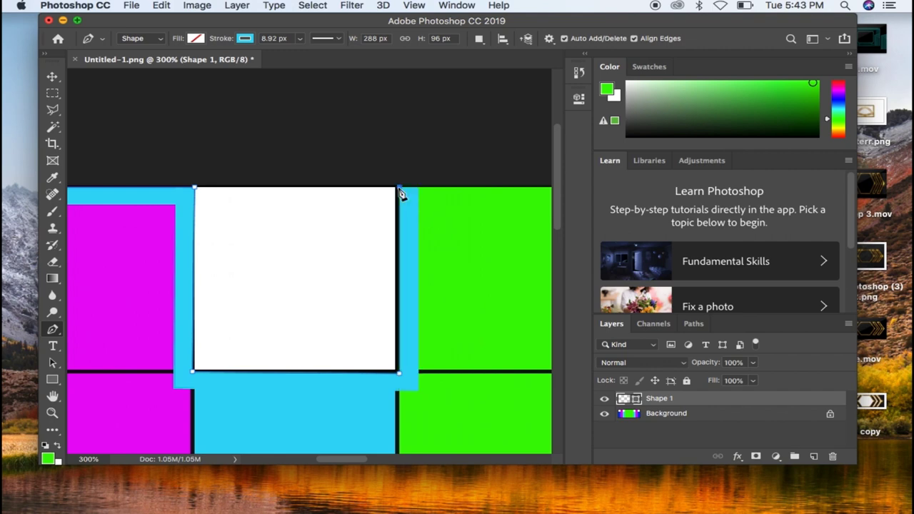
scroll(534, 226, right, 6)
scroll(534, 226, right, 10)
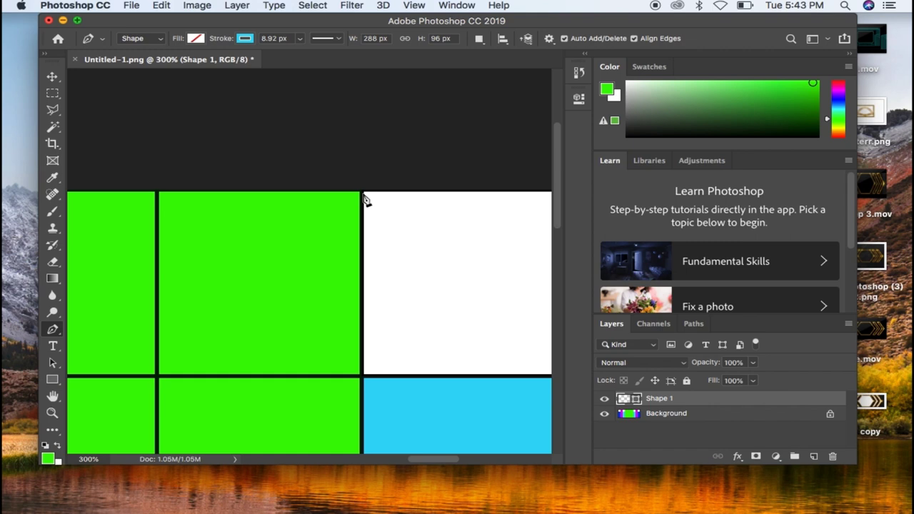
click(362, 193)
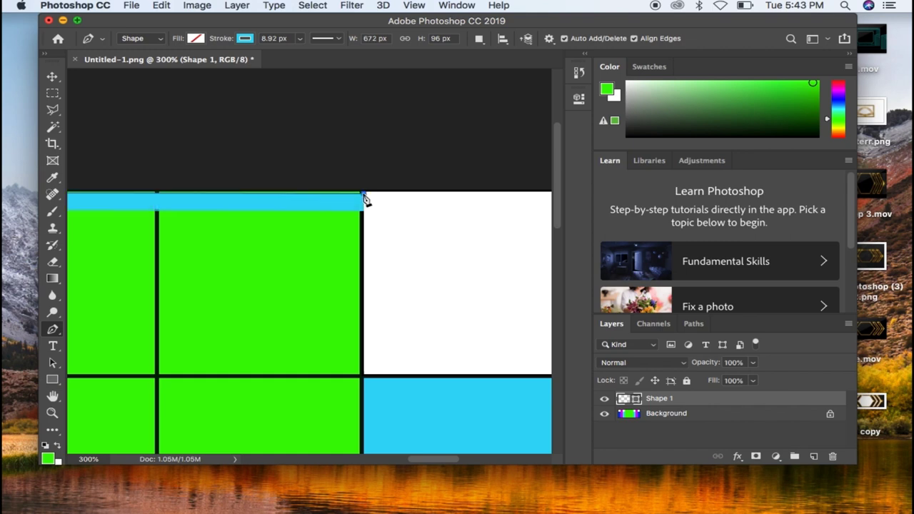
click(364, 377)
- Extend the outline along the top of the eighth column's cyan squares and around the uppermost magenta square of the ninth column
scroll(403, 359, right, 5)
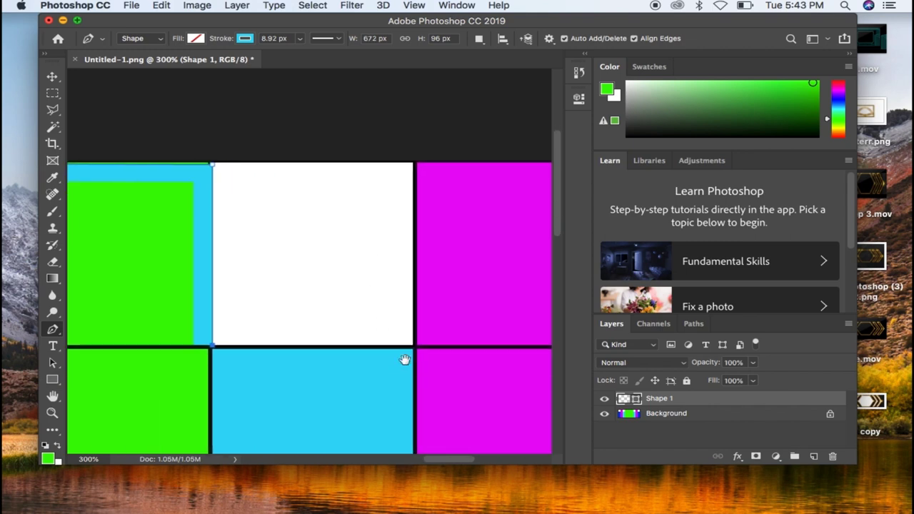
click(418, 351)
scroll(434, 300, up, 3)
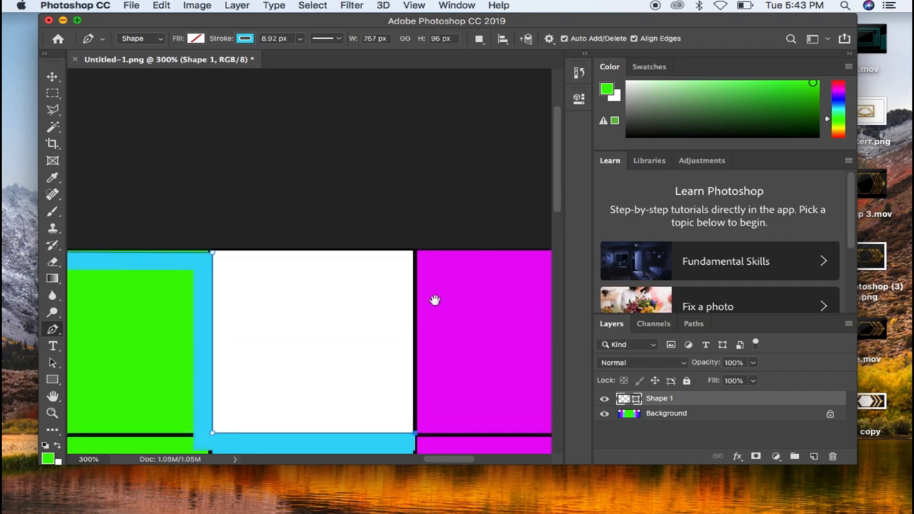
click(417, 257)
scroll(481, 271, right, 5)
scroll(481, 271, down, 1)
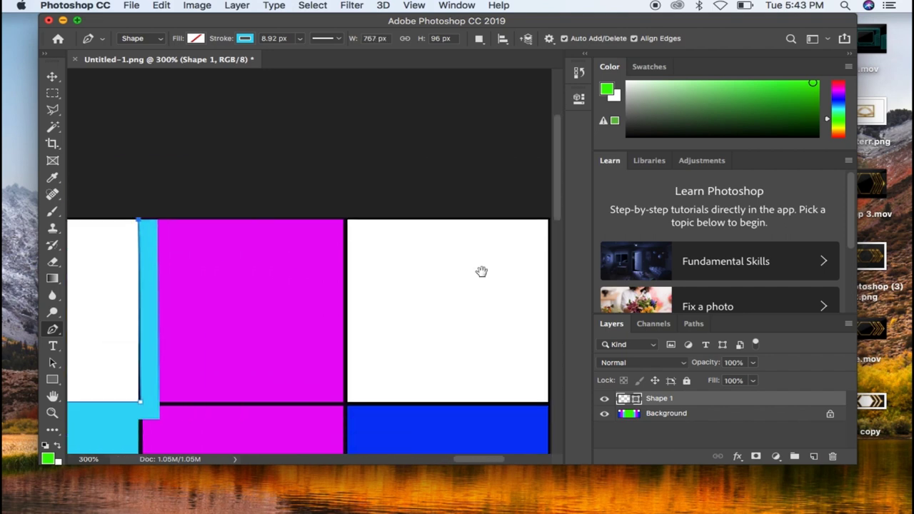
click(346, 222)
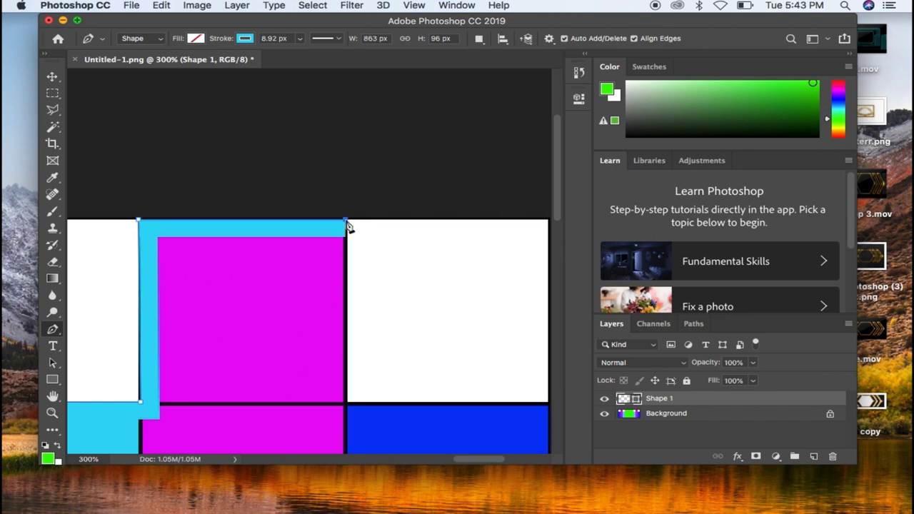
click(348, 405)
- Extend the outline across the top of the last column's blue squares and down the grid's outer edge to the bottom corner
scroll(399, 389, right, 5)
scroll(399, 390, down, 1)
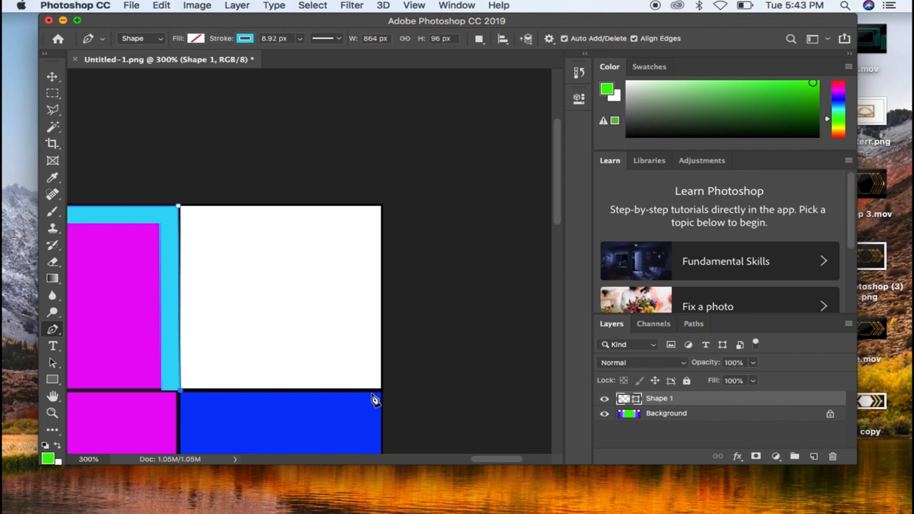
click(382, 391)
scroll(373, 404, down, 5)
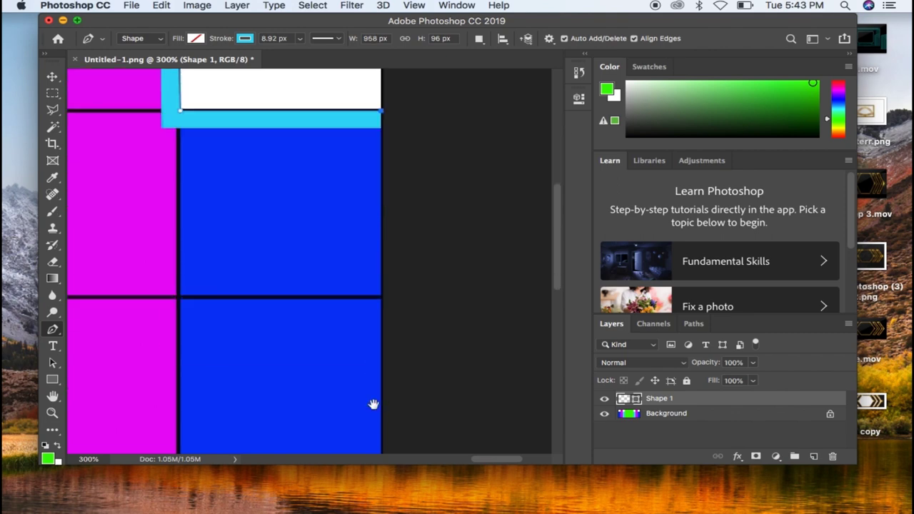
scroll(373, 404, down, 2)
click(382, 307)
- Run the outline along the grid's bottom edge and close it at its starting point, about 959 by 383 px overall
scroll(321, 292, left, 10)
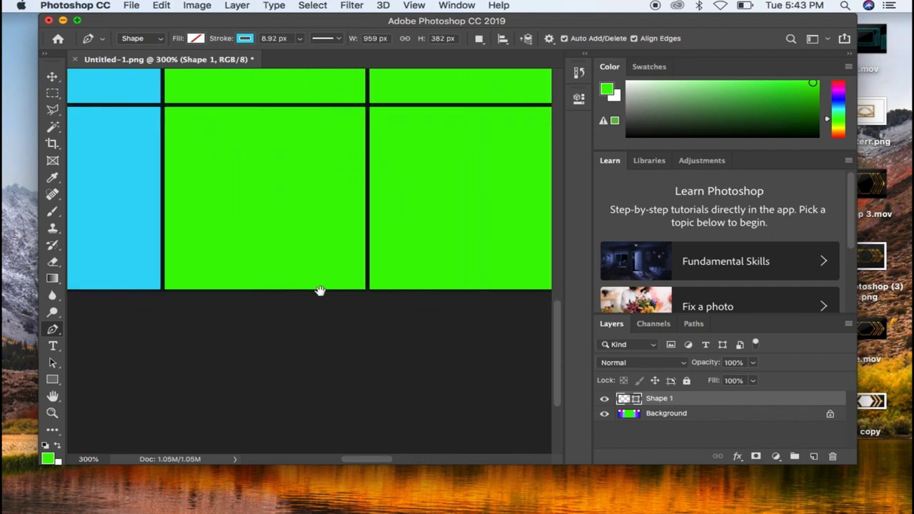
scroll(320, 291, left, 15)
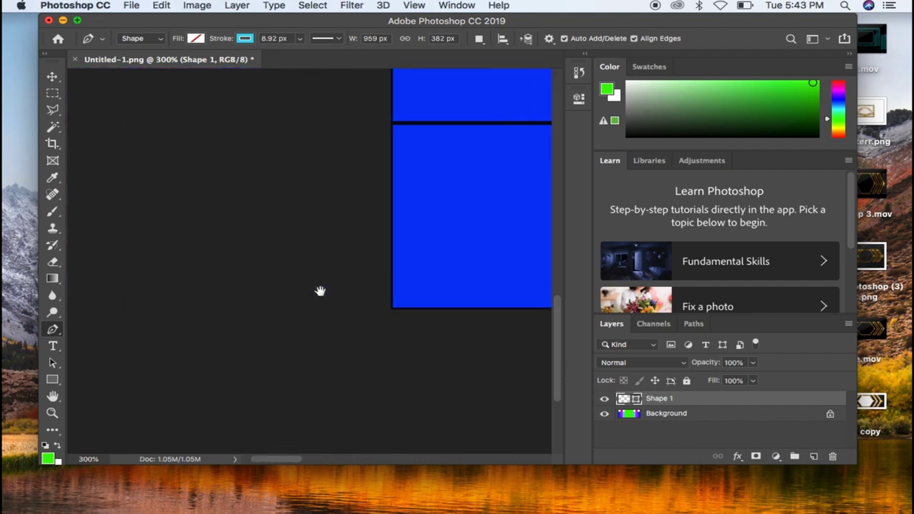
click(373, 308)
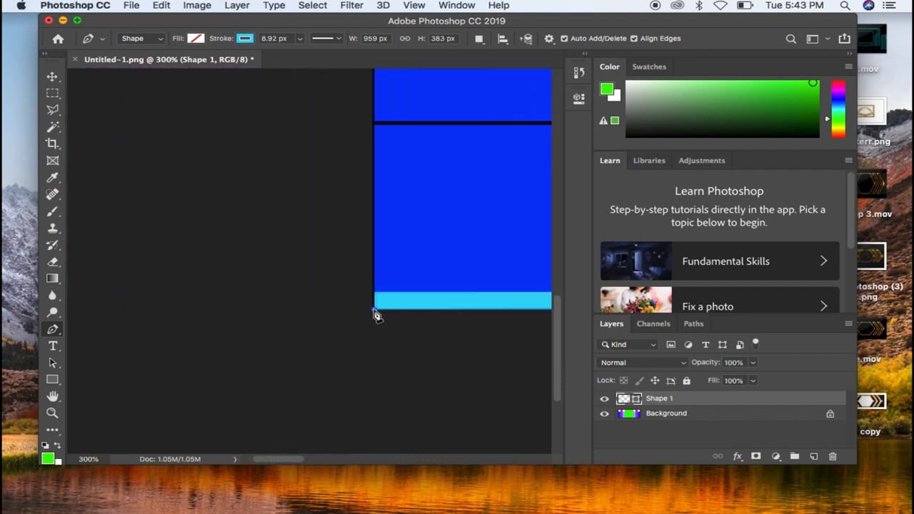
scroll(397, 233, up, 10)
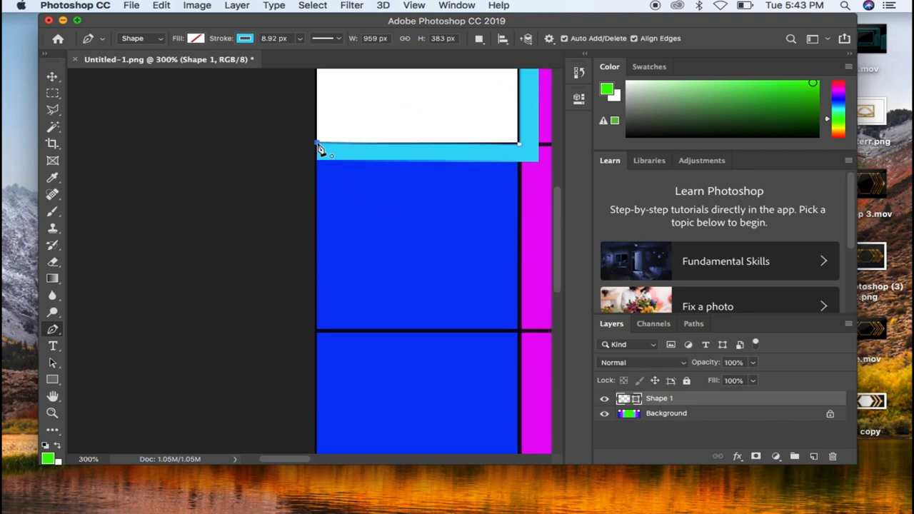
click(318, 145)
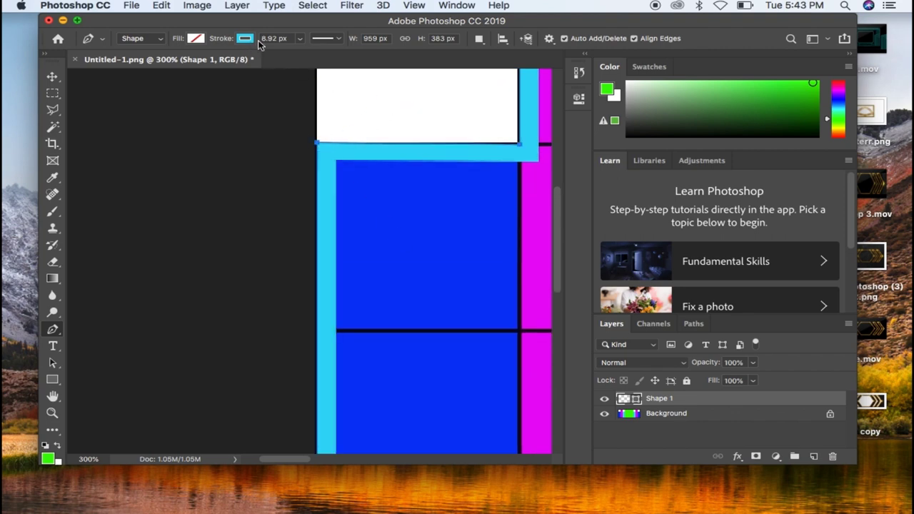
- Hide the Background layer so only the combined silhouette outline shows on transparency
key(super+minus)
key(super+minus)
key(super+minus)
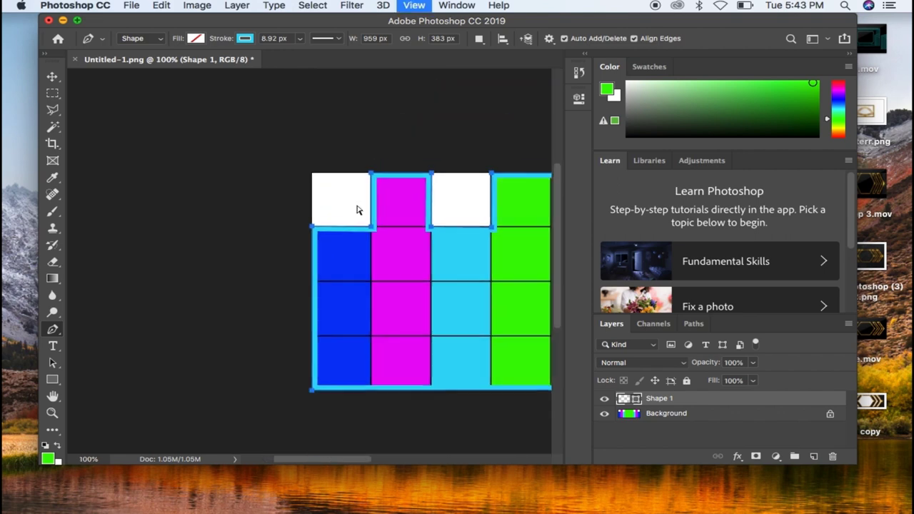
click(604, 414)
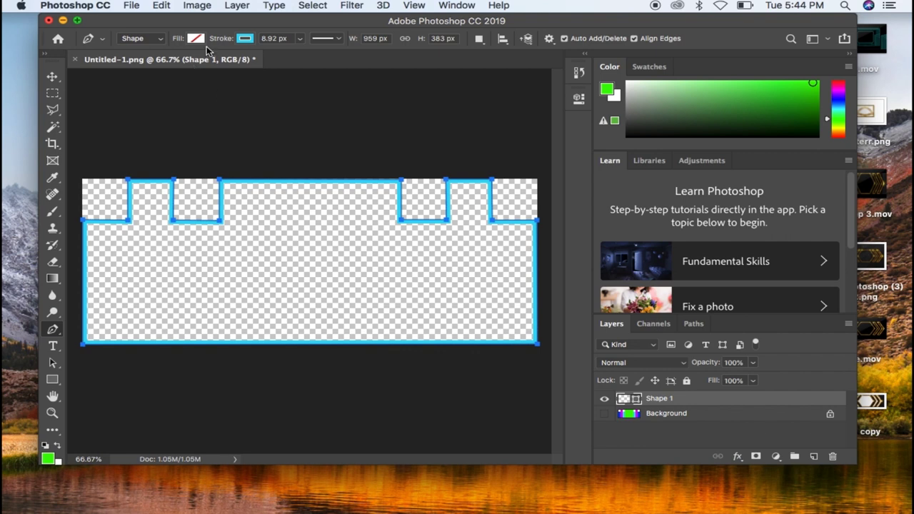
- Change the silhouette outline's stroke to magenta with a width of 16.61 px
click(245, 38)
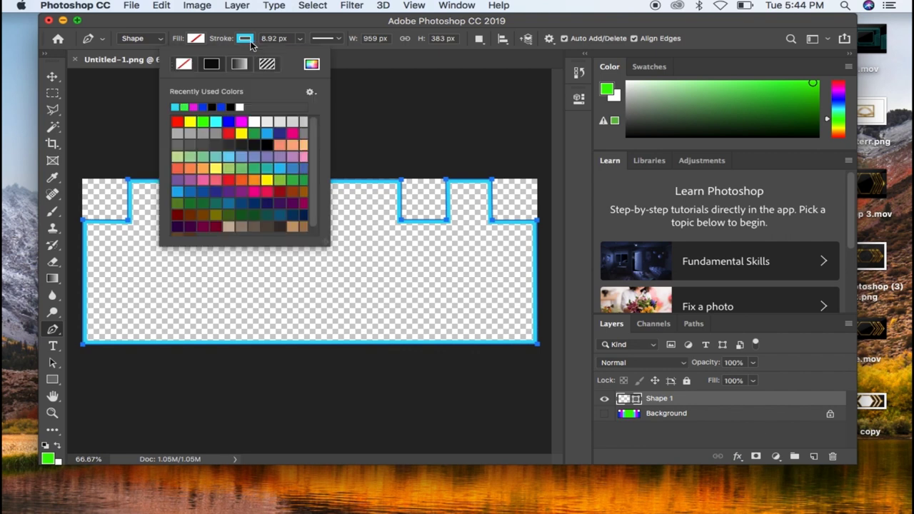
click(194, 107)
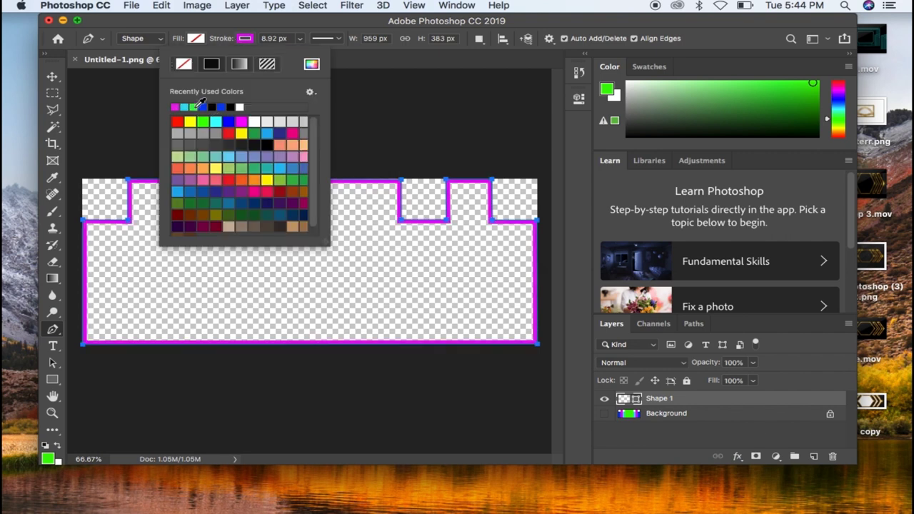
click(361, 65)
click(300, 39)
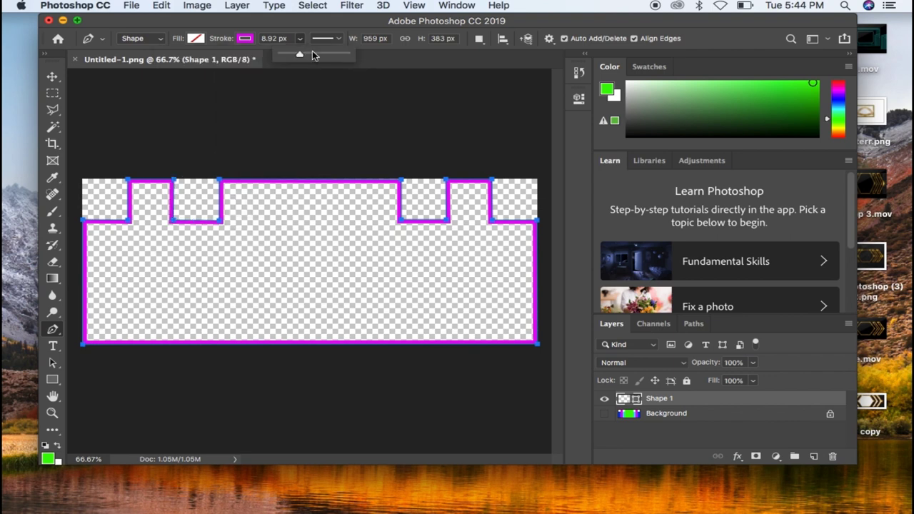
drag(304, 54, 308, 55)
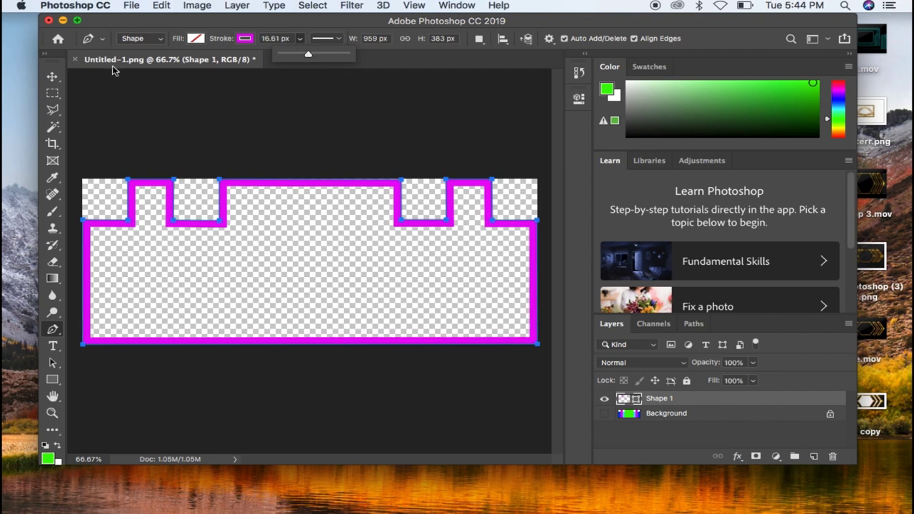
click(52, 77)
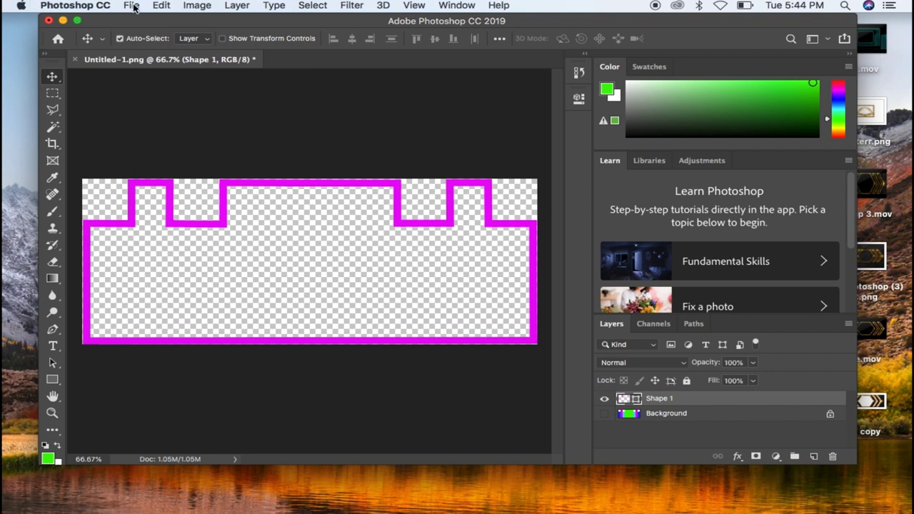
- Save a copy of the combined outline to the Desktop in PNG format as rrr.png, accepting the default PNG options
click(131, 6)
click(169, 139)
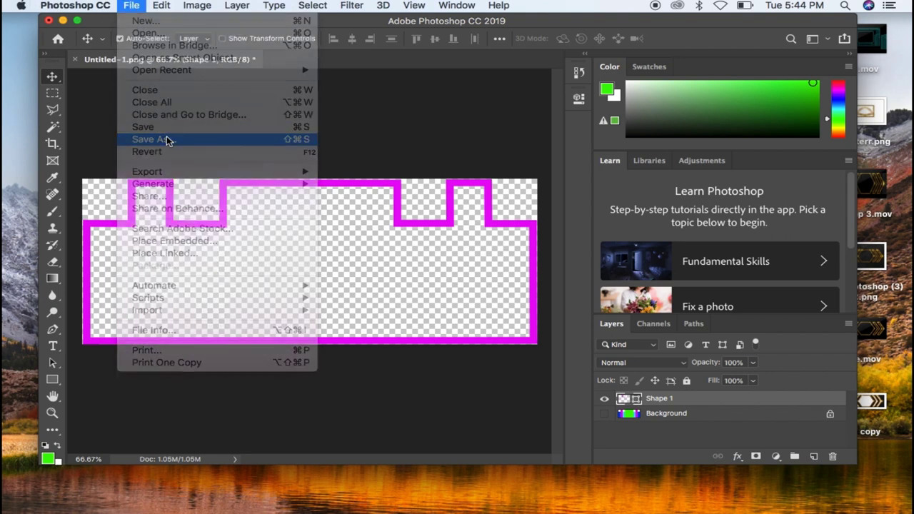
click(400, 176)
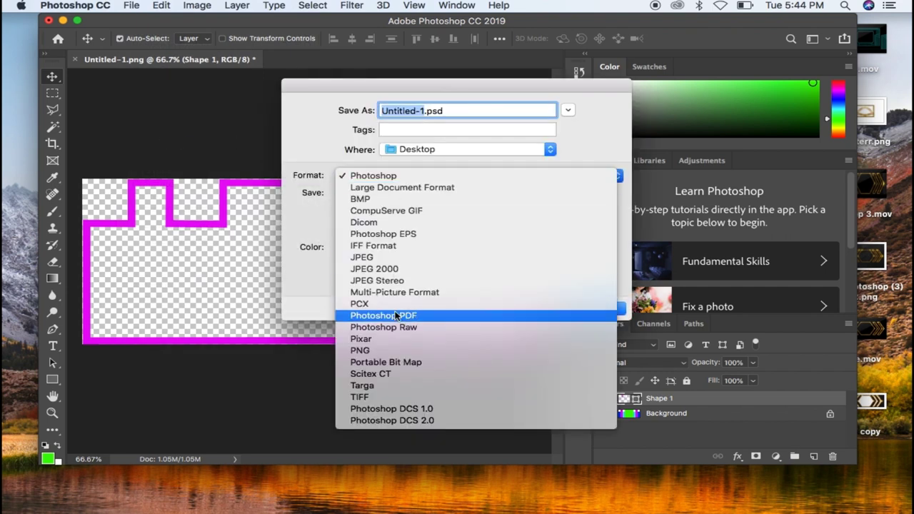
click(395, 350)
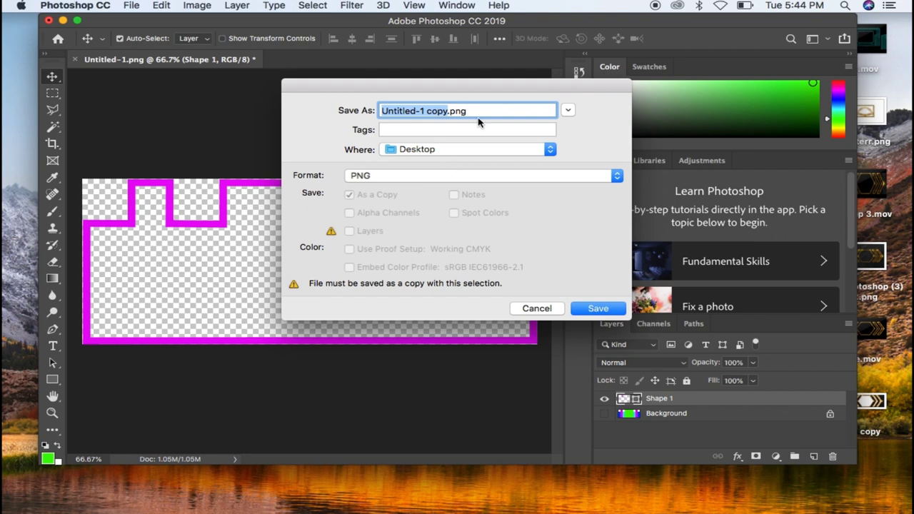
text(rrr)
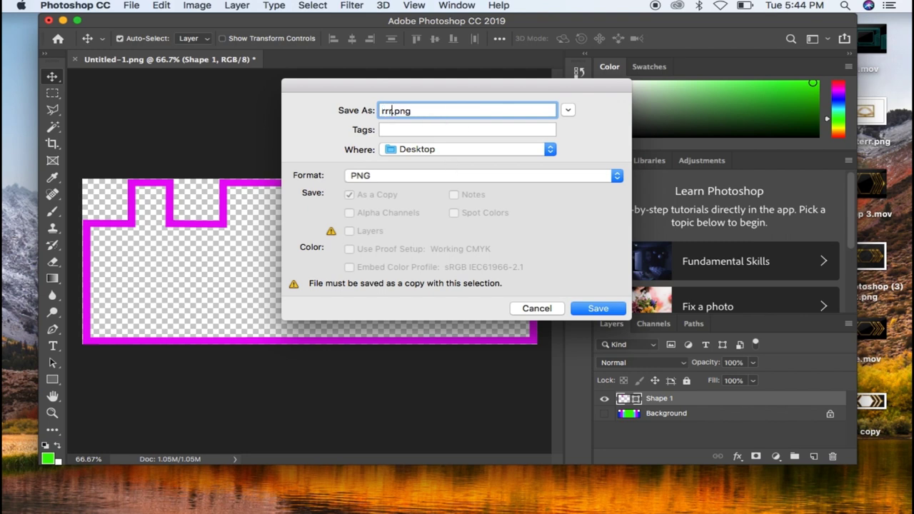
click(585, 311)
click(550, 223)
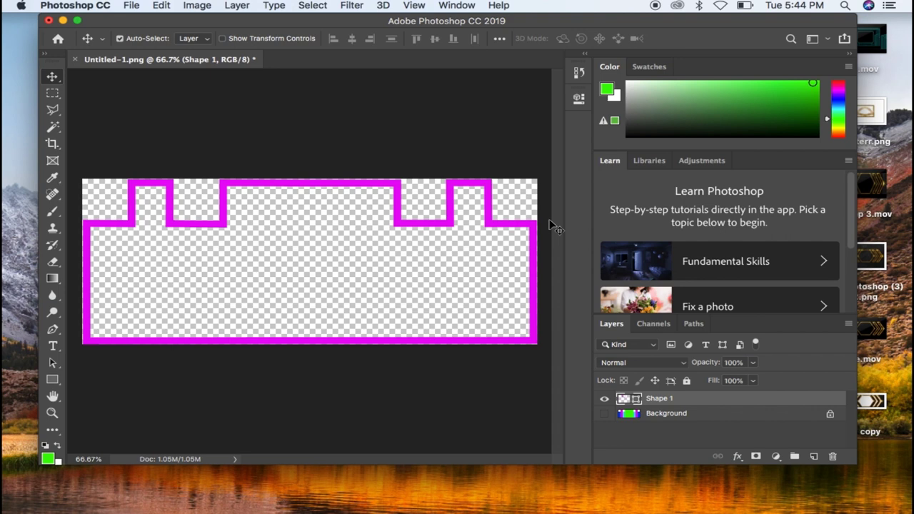
- Close the Untitled-1.png document
click(75, 60)
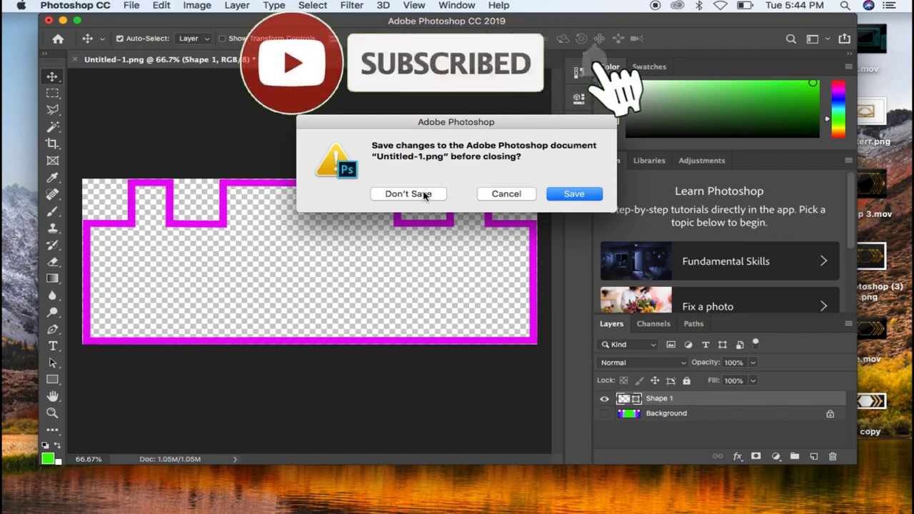